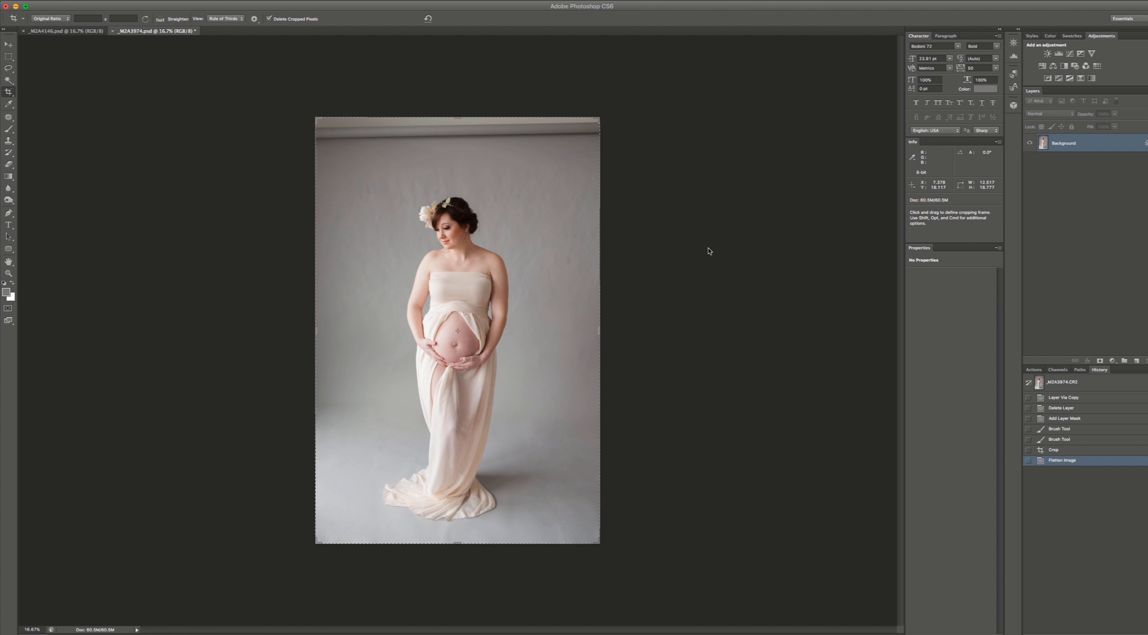
- Duplicate the background layer and stretch the strip of backdrop above the woman's head upward to about 143% height, covering the roller
key(m)
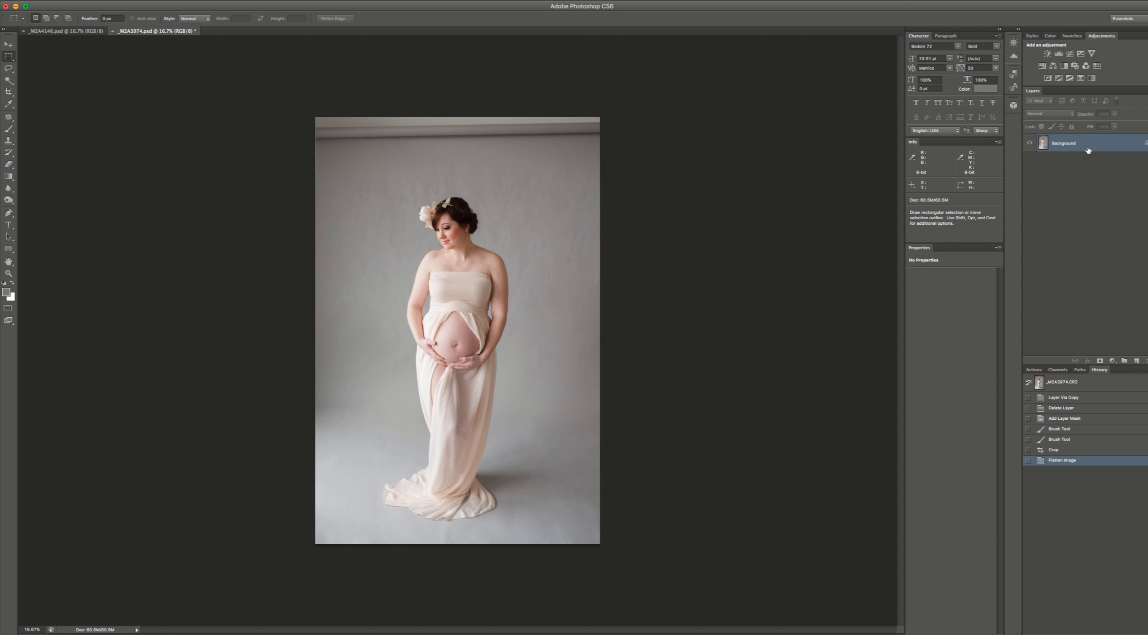
key(super+j)
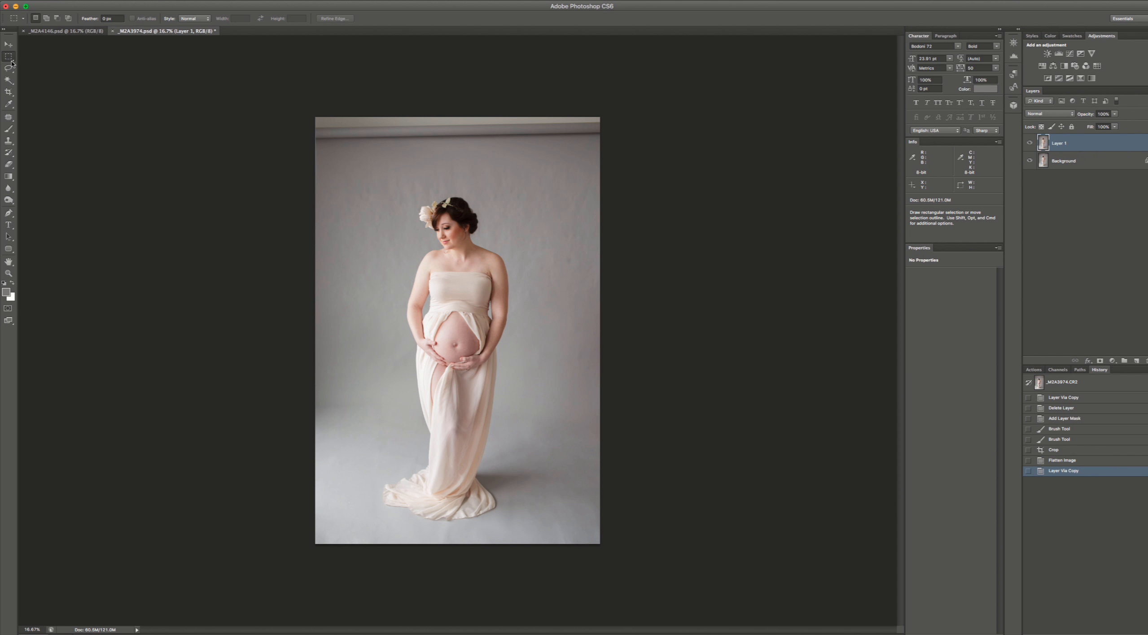
drag(306, 124, 708, 193)
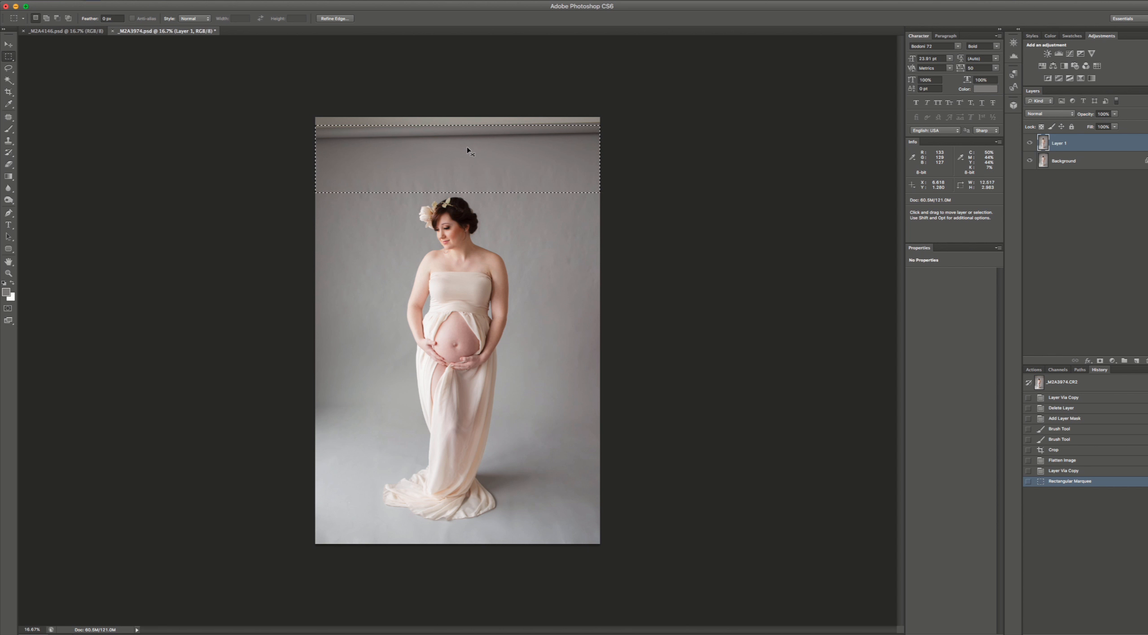
key(super+t)
drag(458, 127, 460, 96)
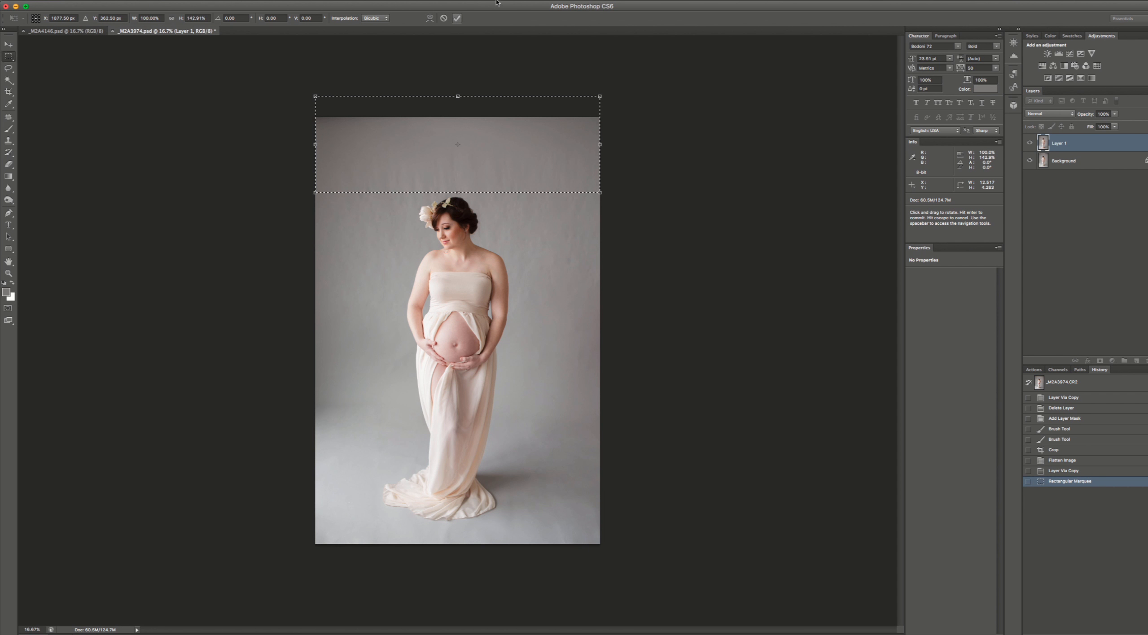
key(Return)
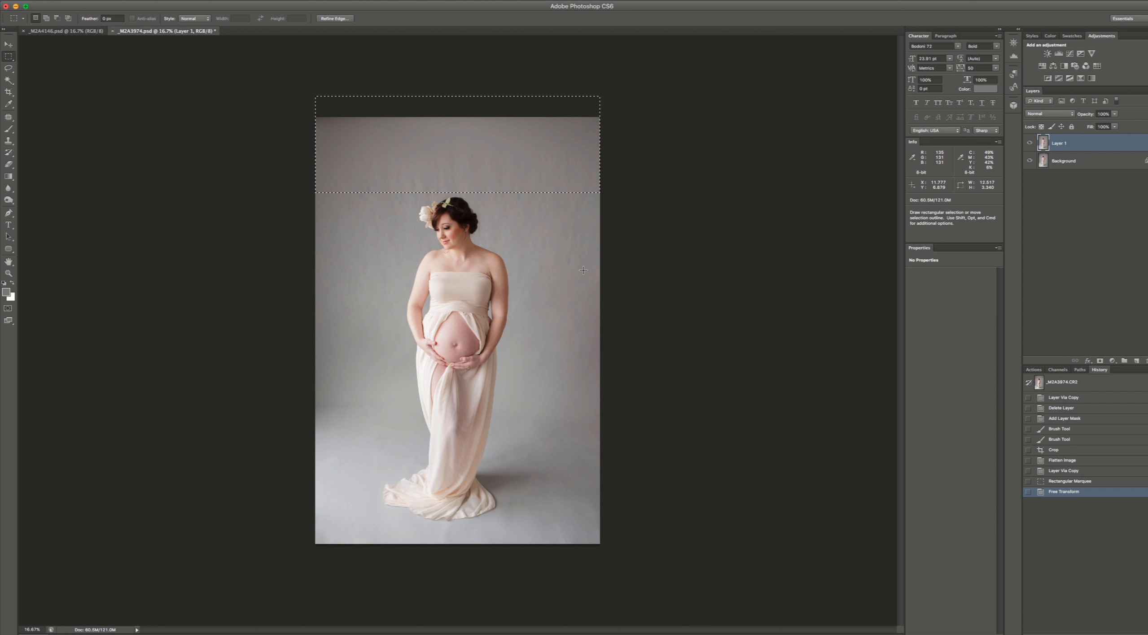
key(super)
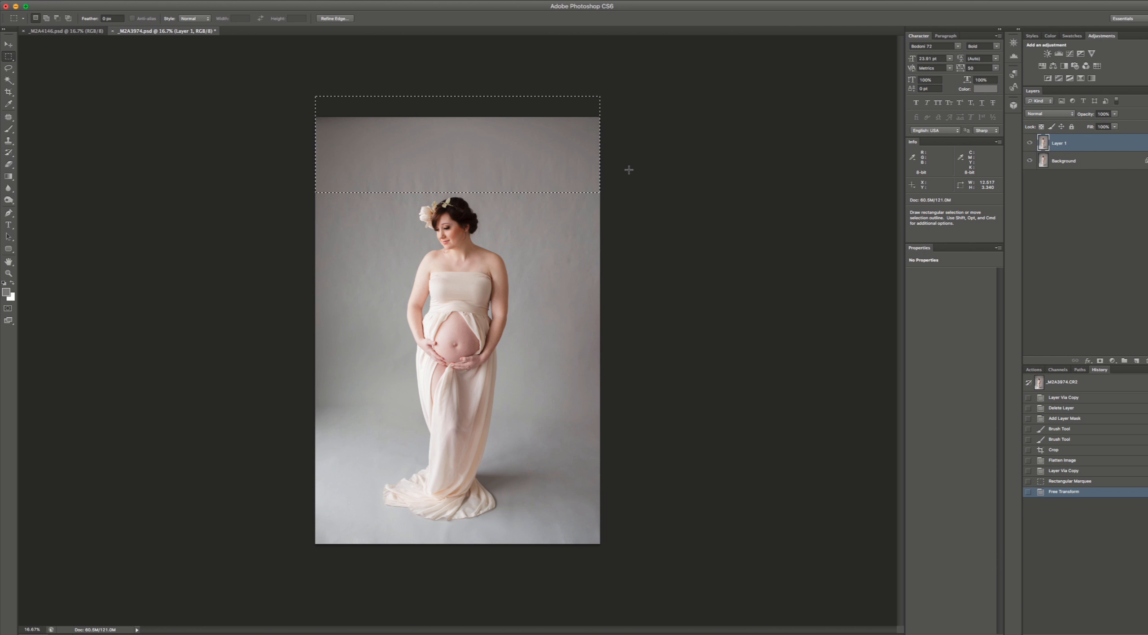
key(super)
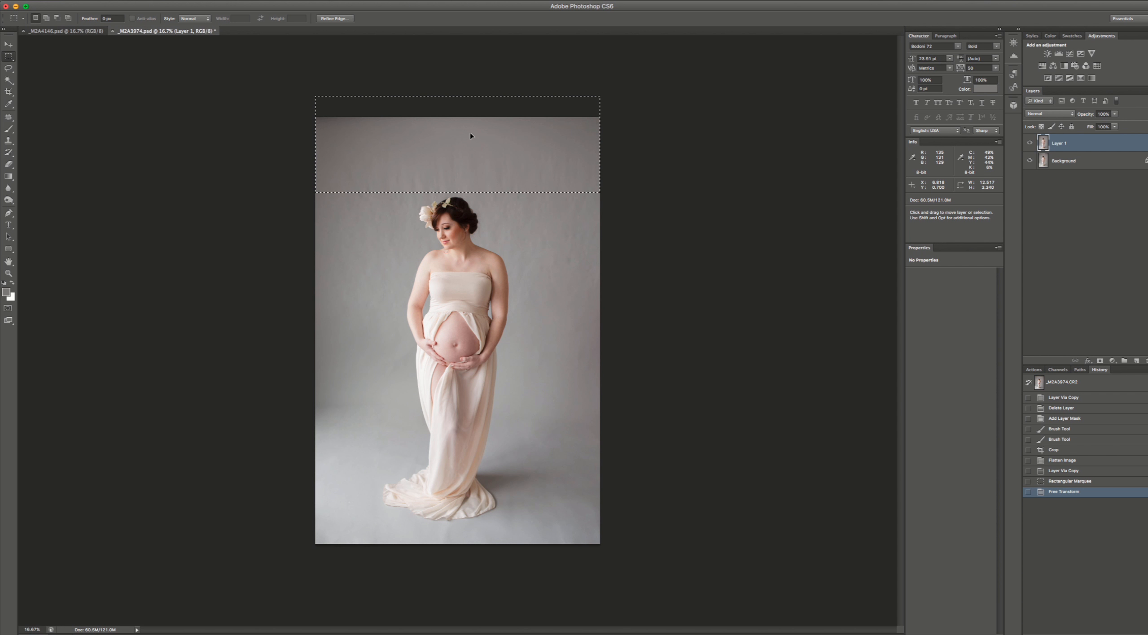
key(super+d)
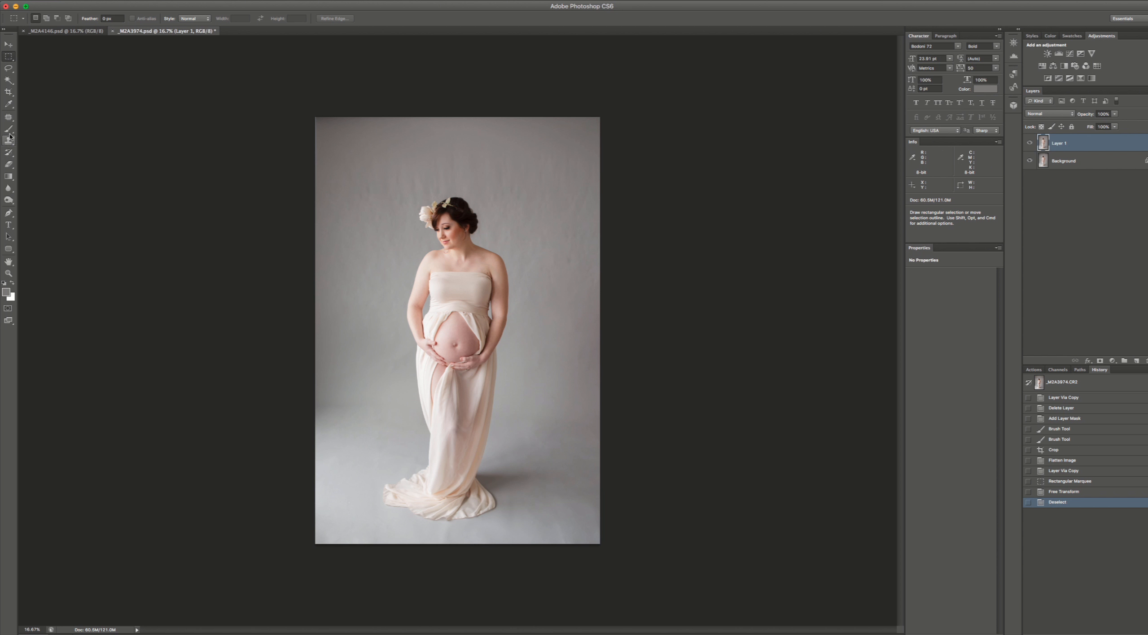
- Swap the crop to landscape and extend the canvas to the photo's full height, with more empty space left of the woman than right
click(8, 92)
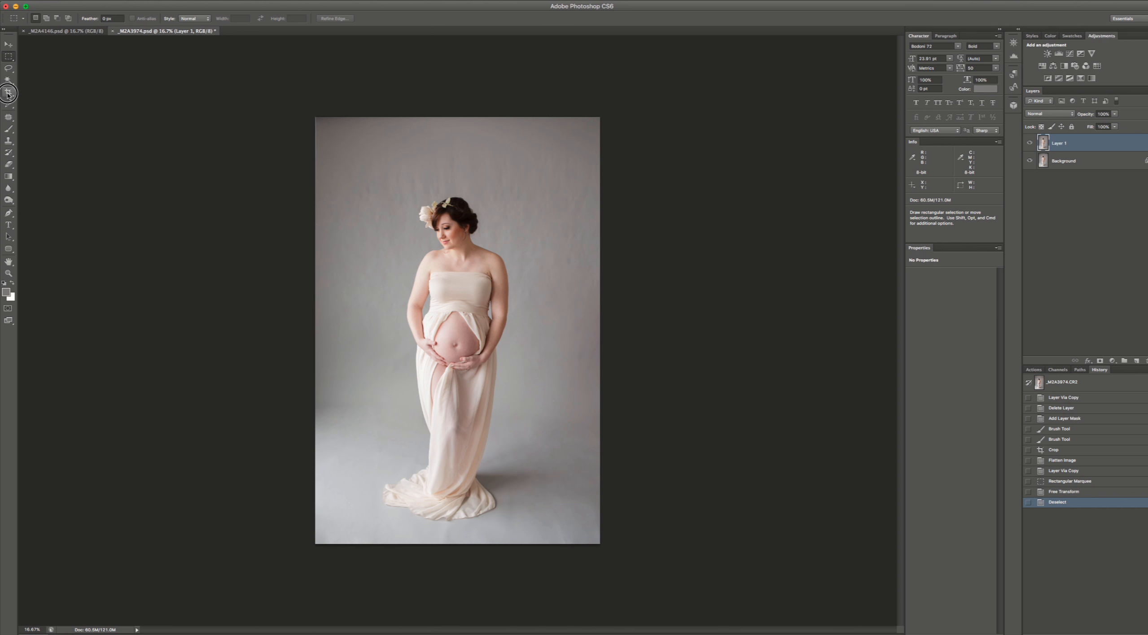
click(571, 255)
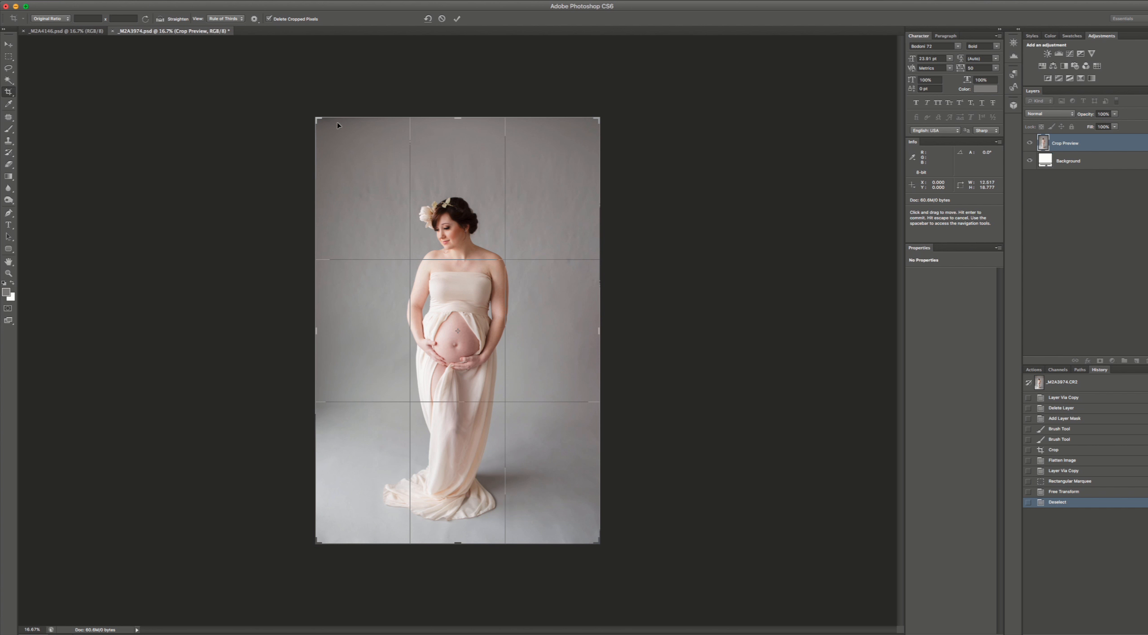
click(145, 19)
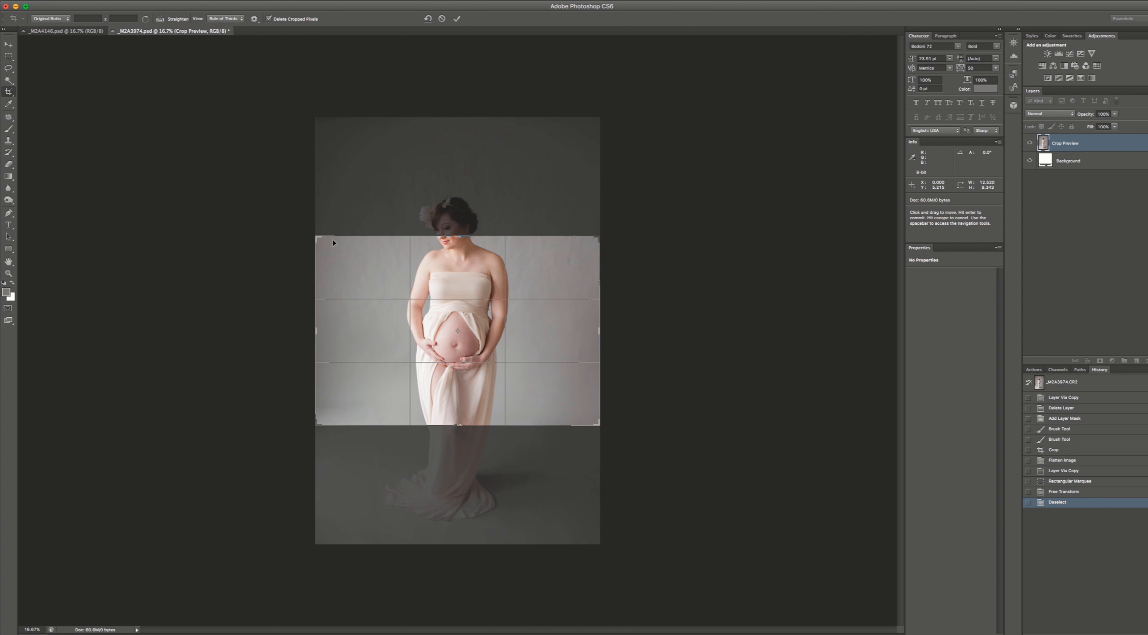
drag(316, 238, 226, 178)
drag(687, 484, 758, 579)
drag(541, 351, 587, 352)
click(457, 18)
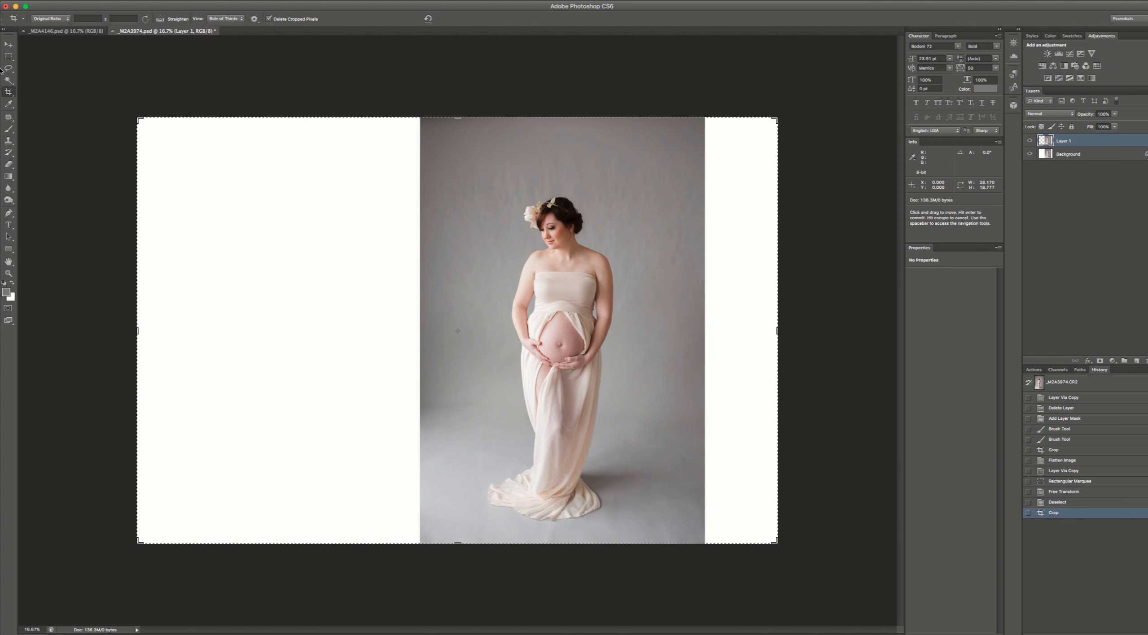
- Stretch the strip of backdrop left of the woman to about 548% width so it fills the white canvas on that side
click(8, 57)
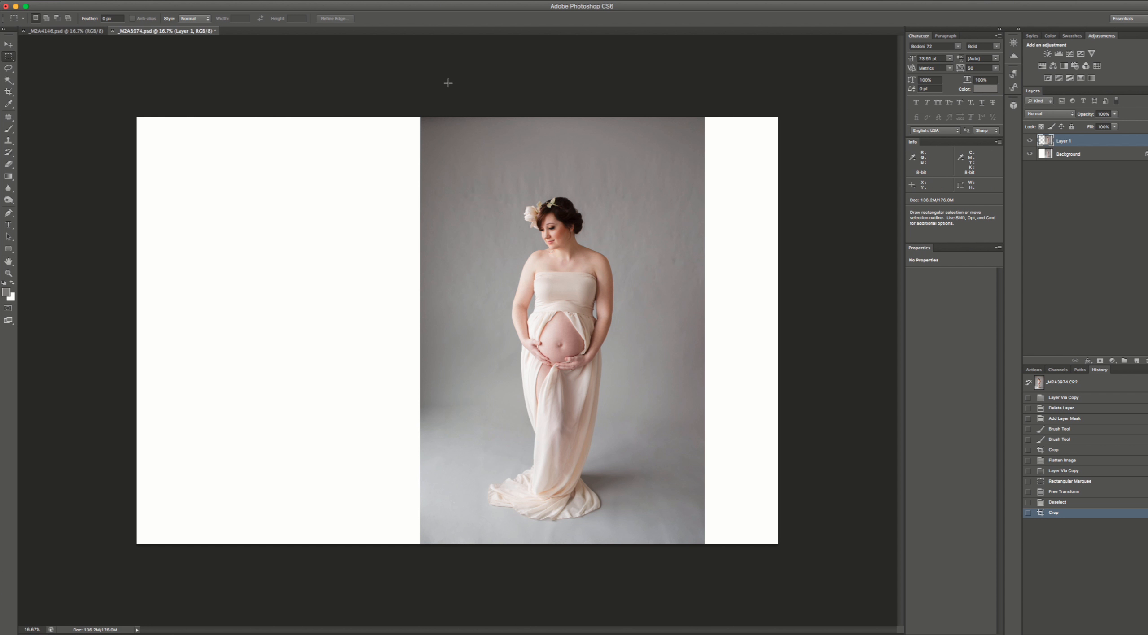
drag(417, 102, 483, 585)
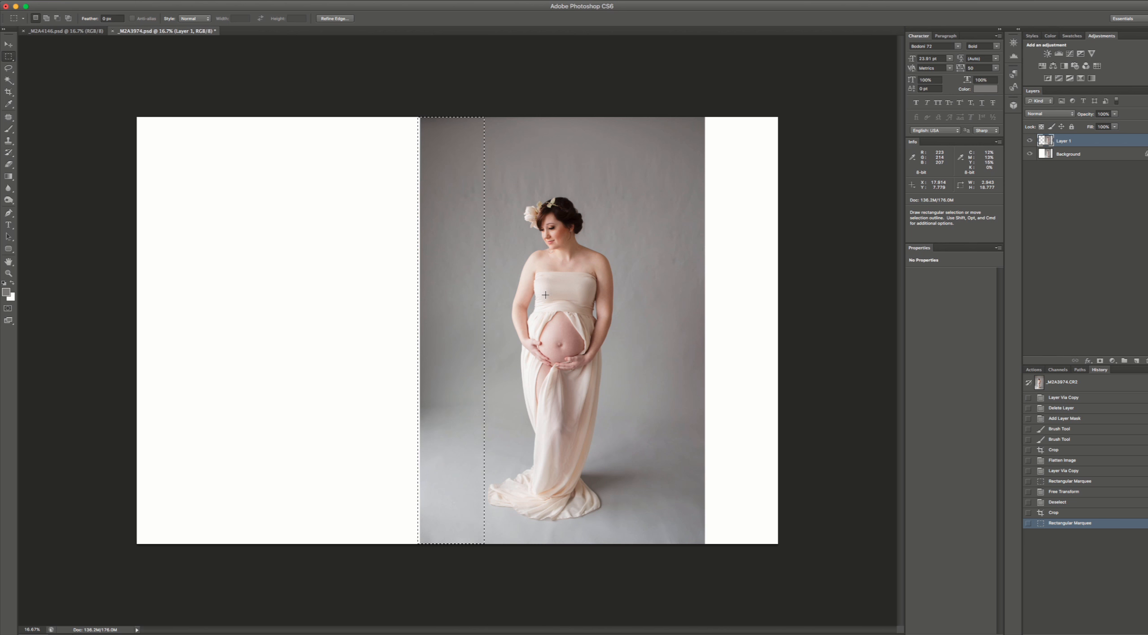
key(super+t)
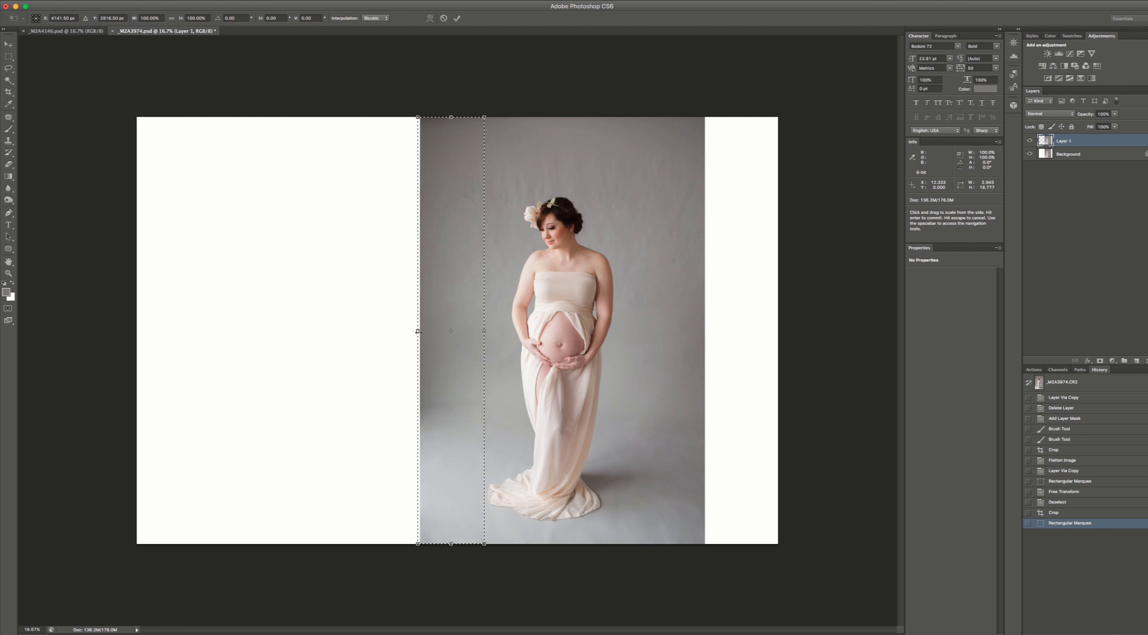
drag(418, 332, 118, 299)
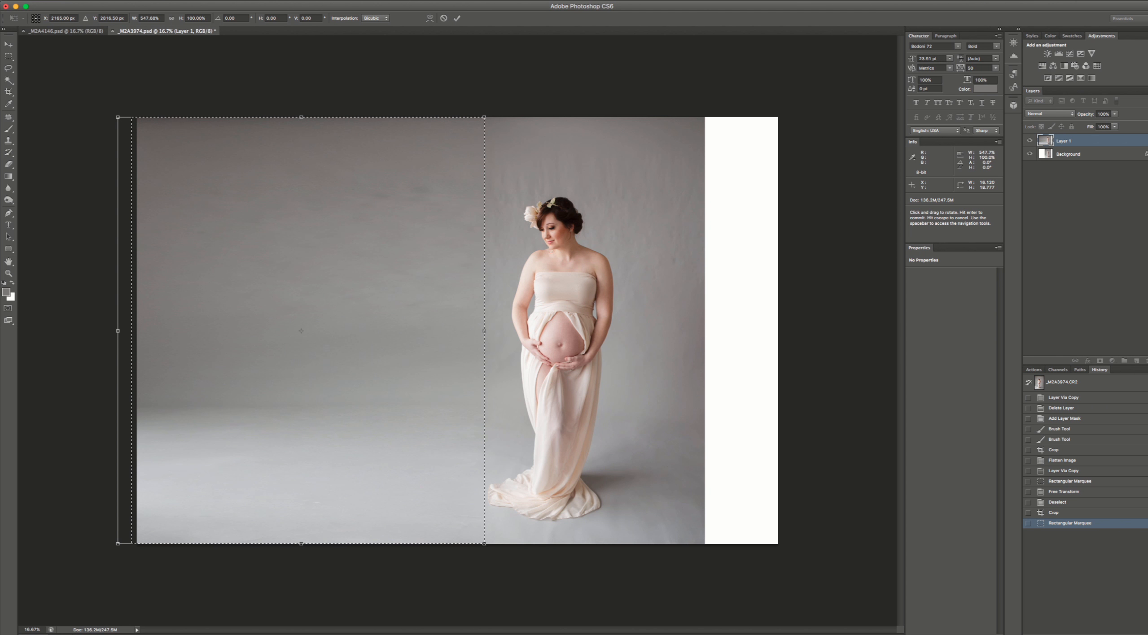
click(457, 18)
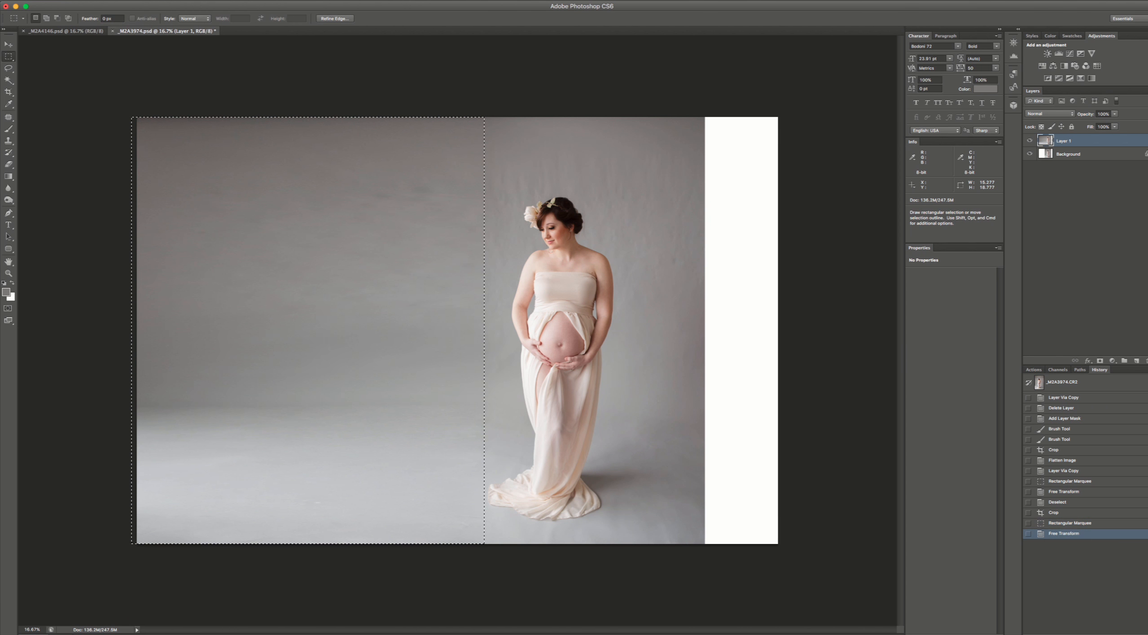
key(super+d)
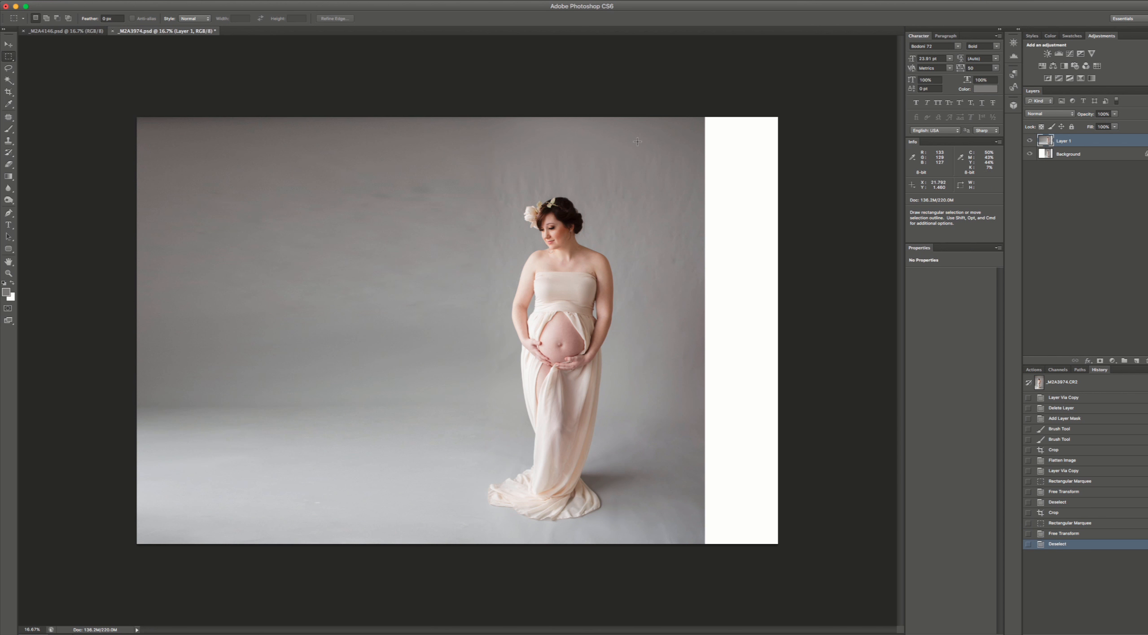
- Stretch the strip of backdrop right of the woman outward past the canvas edge to fill the remaining white area
drag(622, 116, 713, 566)
drag(680, 509, 672, 509)
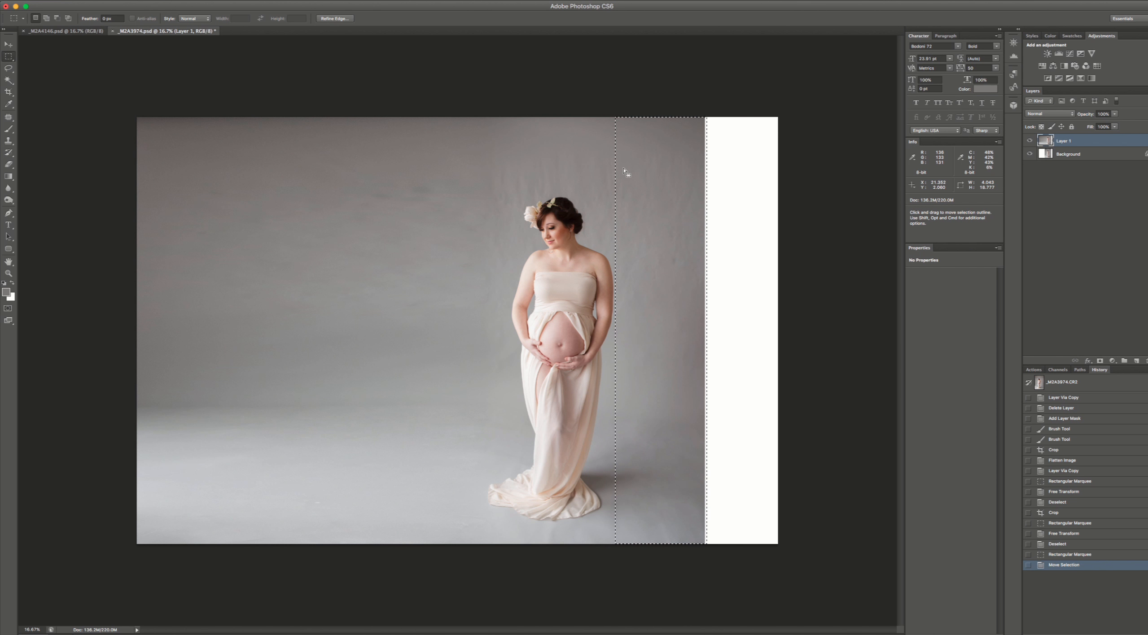
key(v)
key(super+t)
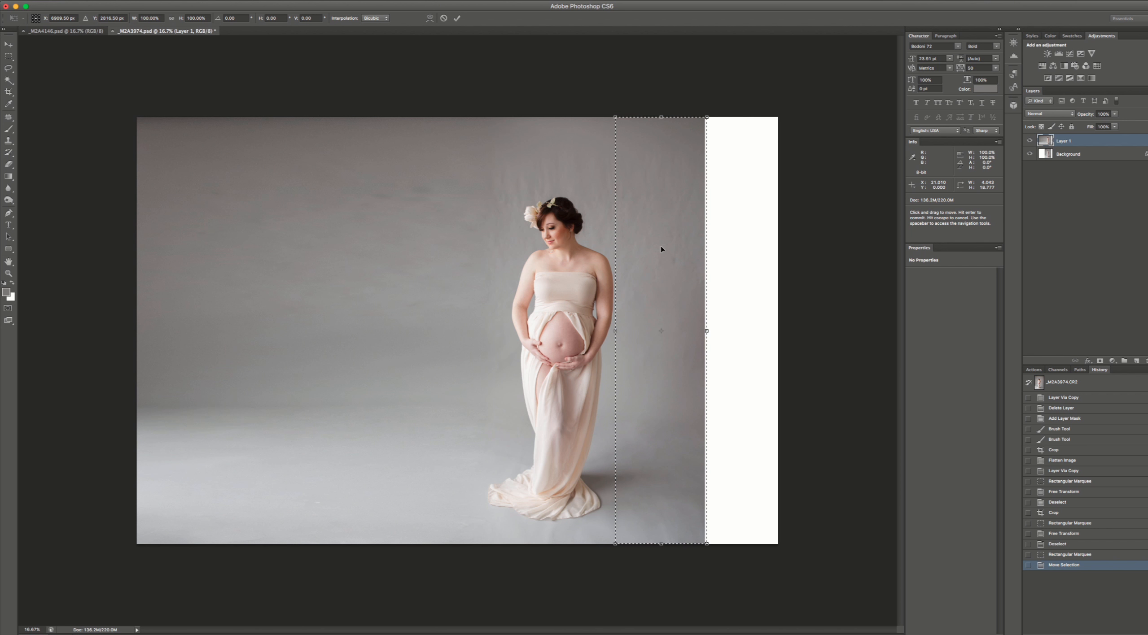
drag(708, 333, 786, 341)
key(Return)
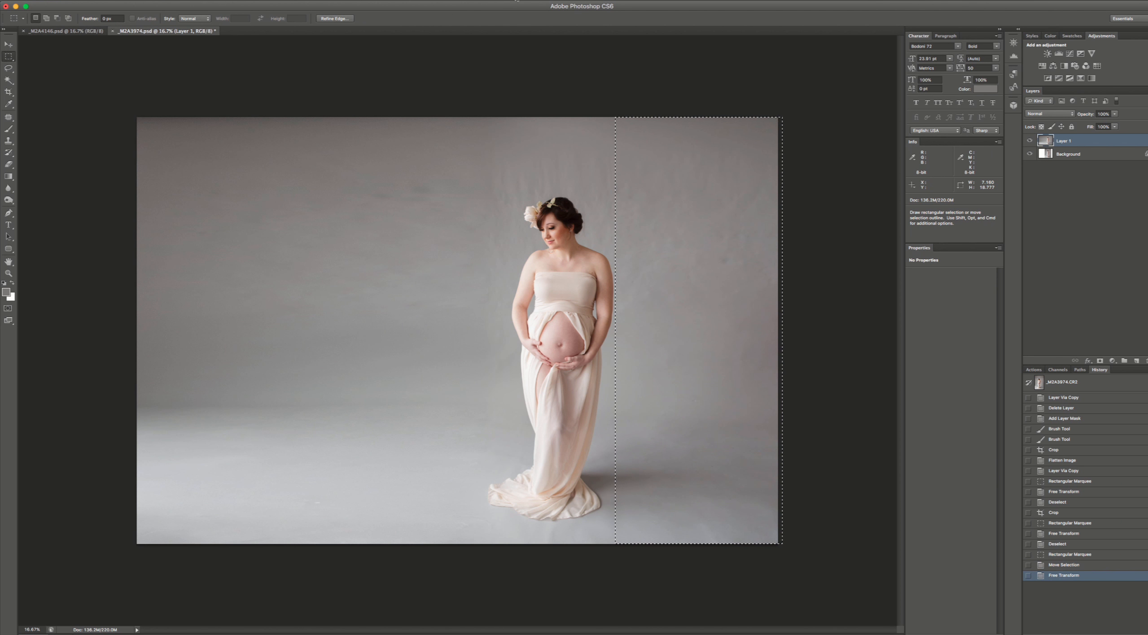
key(super+d)
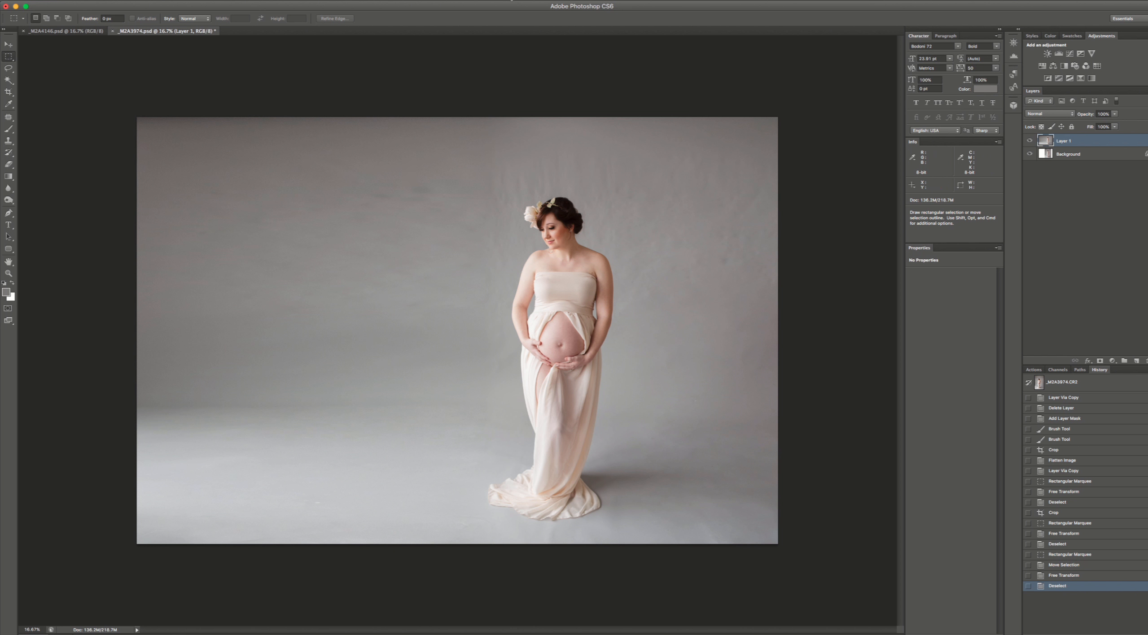
- Add a new layer and set the foreground colour for a gradient to light gray #a2a0a0, sampled from the backdrop beside the woman's shoulder
click(1137, 363)
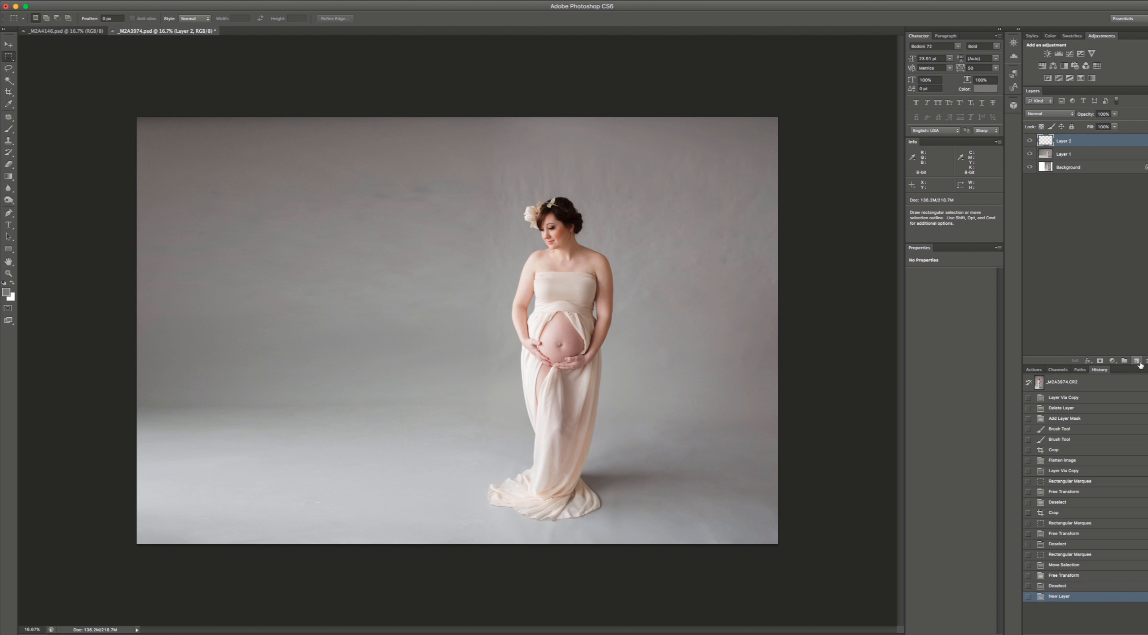
click(9, 177)
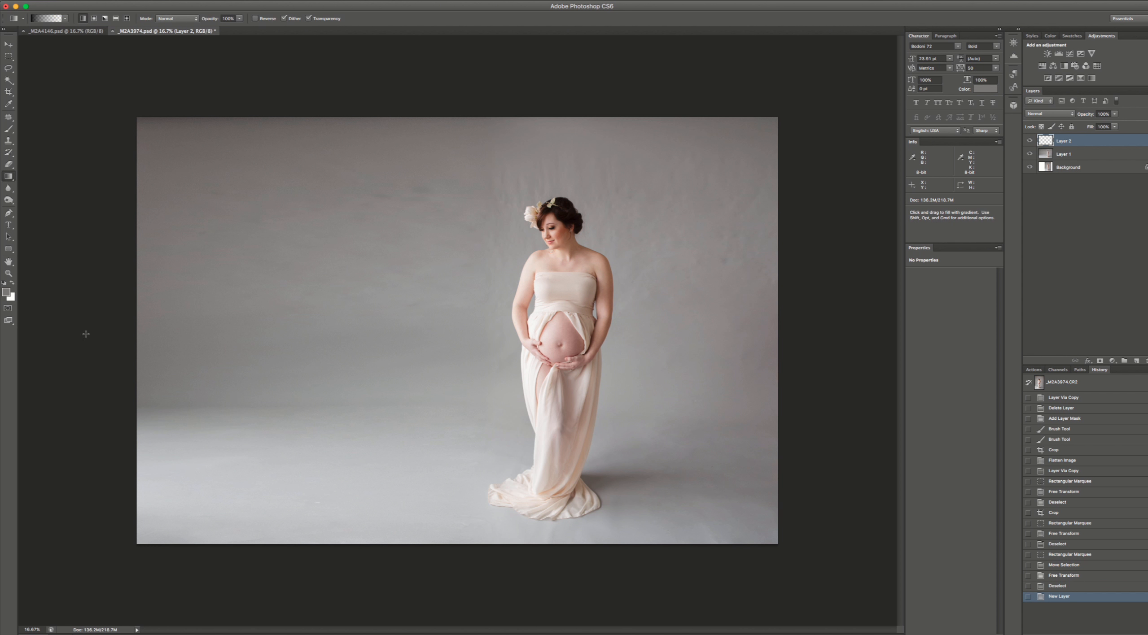
click(7, 293)
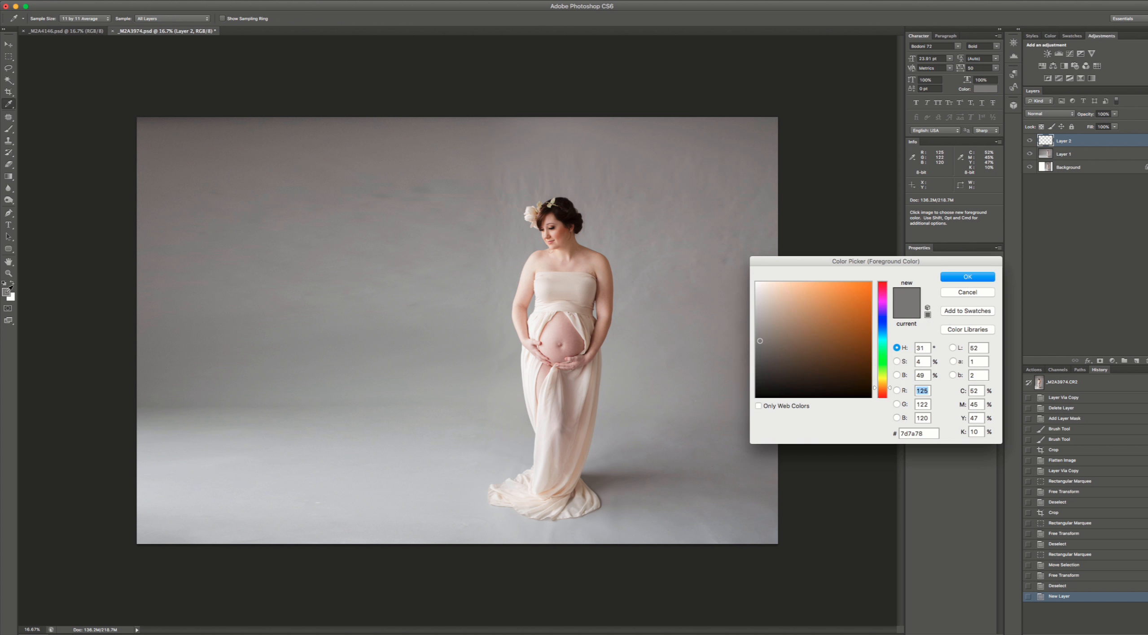
click(522, 257)
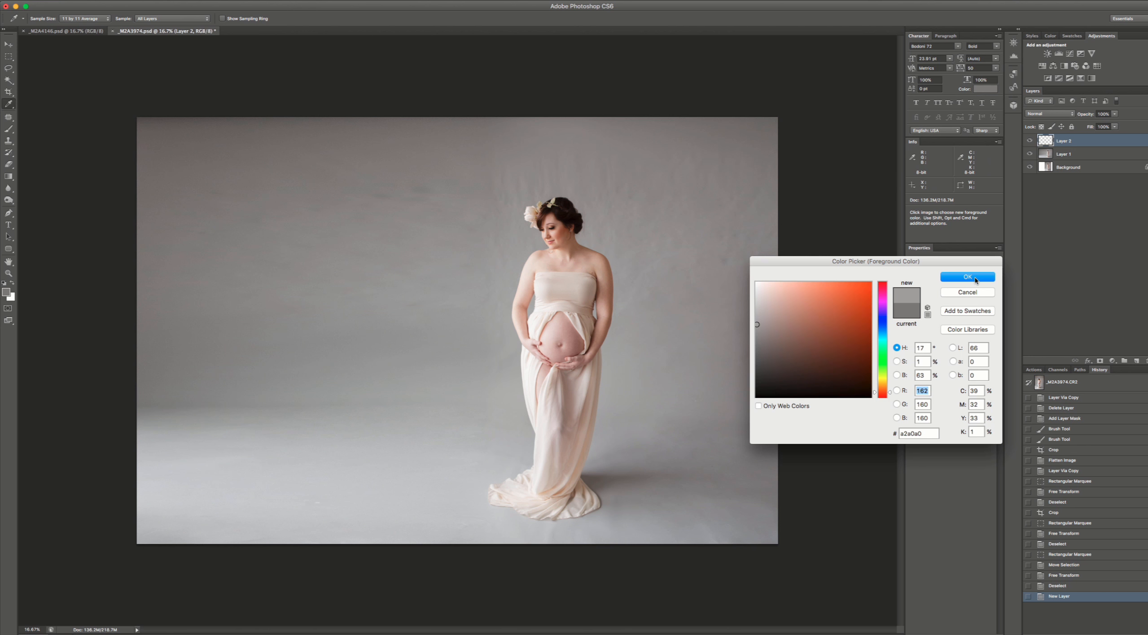
click(991, 277)
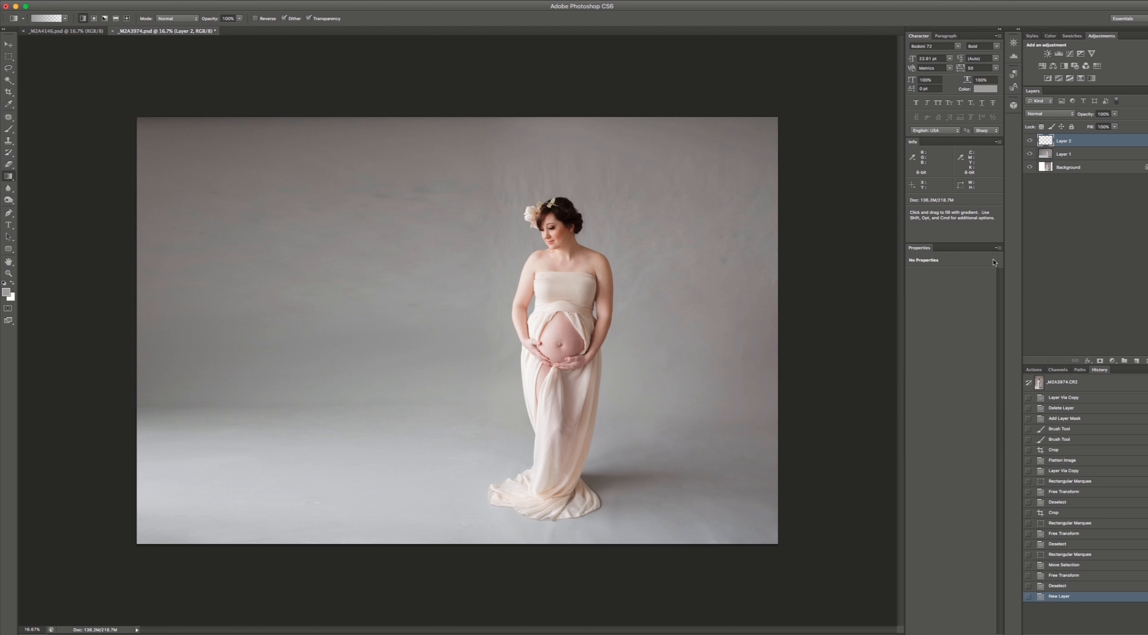
- Set the background colour to darker gray #86878a, sampled from the floor at the photo's lower right corner
click(11, 297)
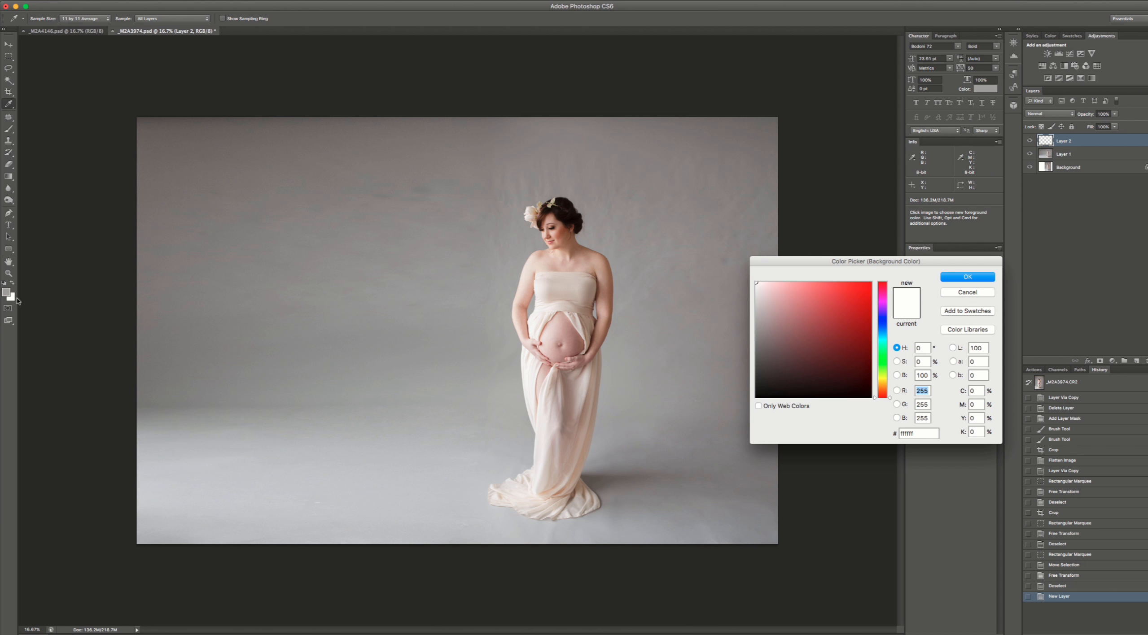
click(967, 292)
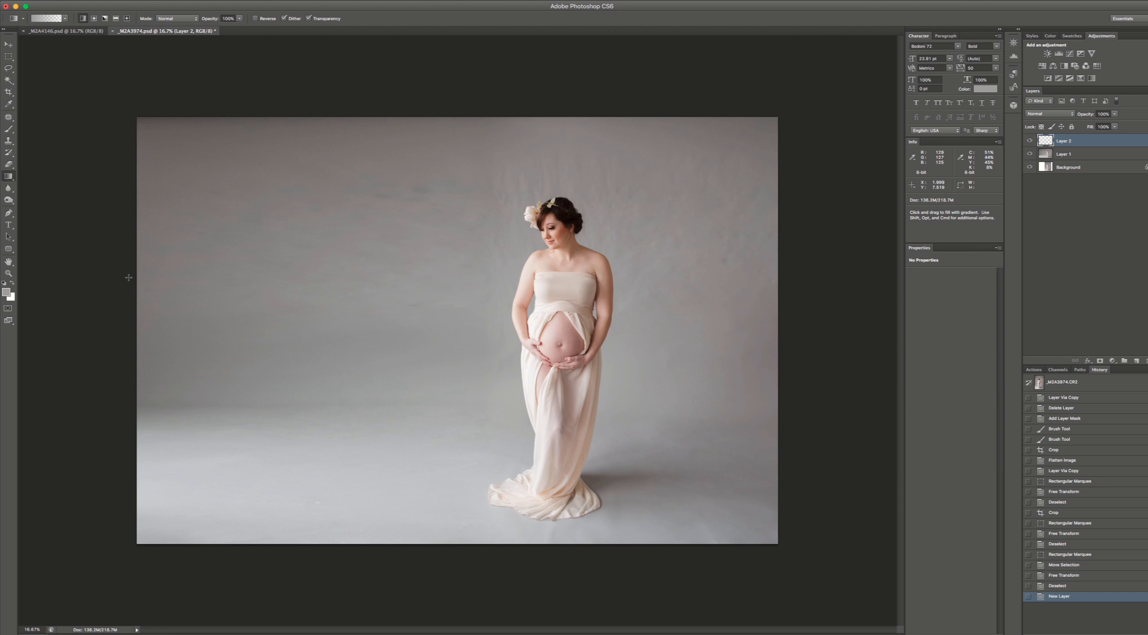
click(17, 296)
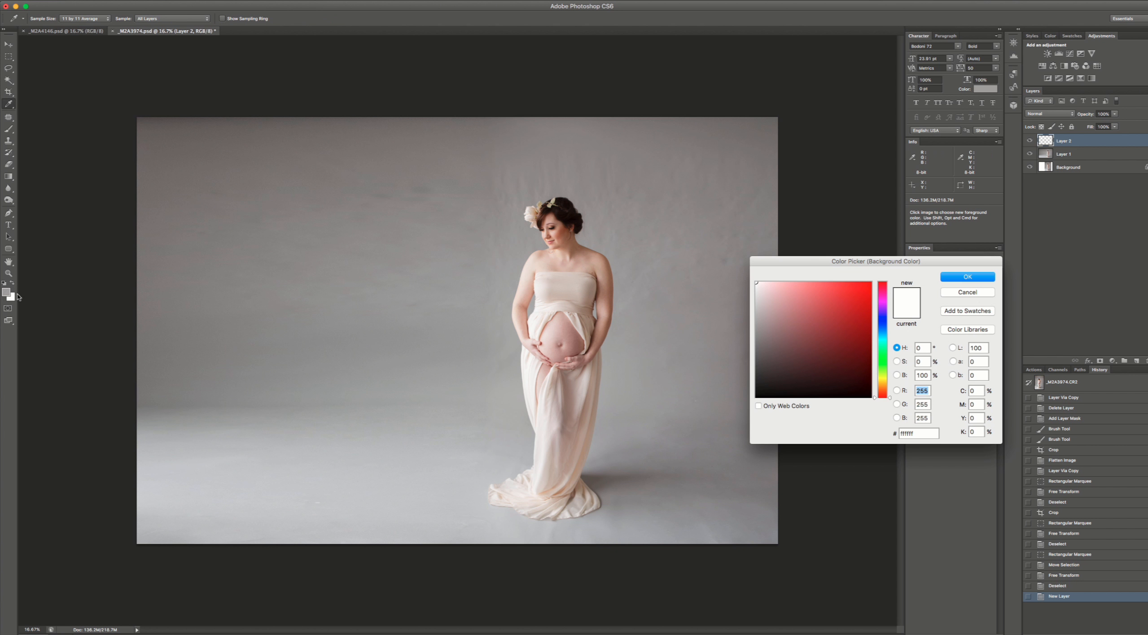
click(766, 531)
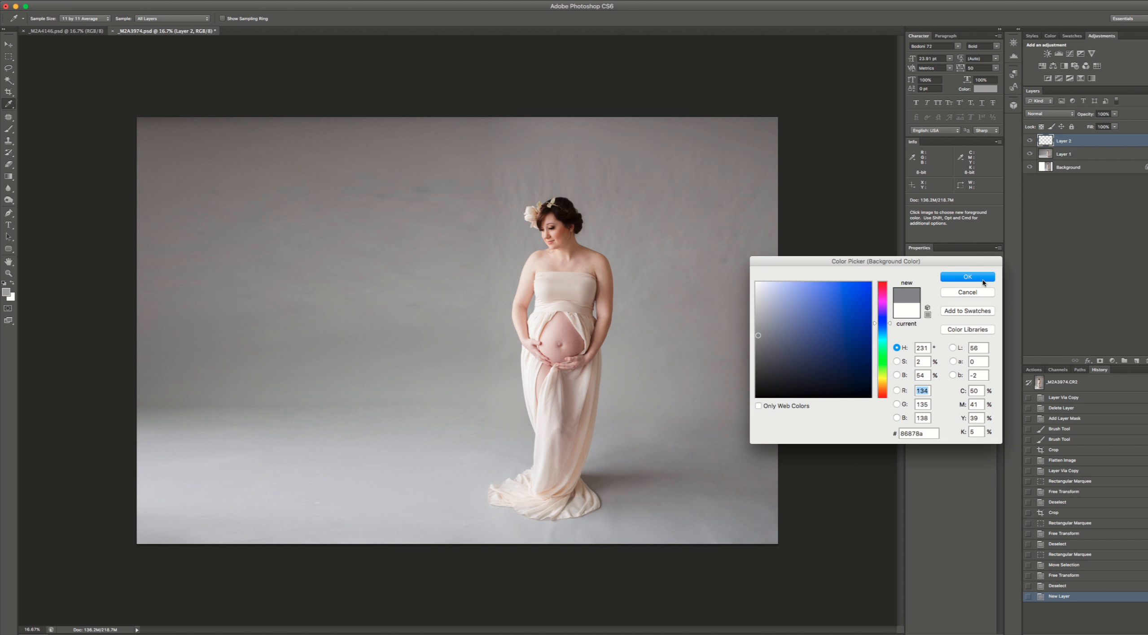
click(984, 277)
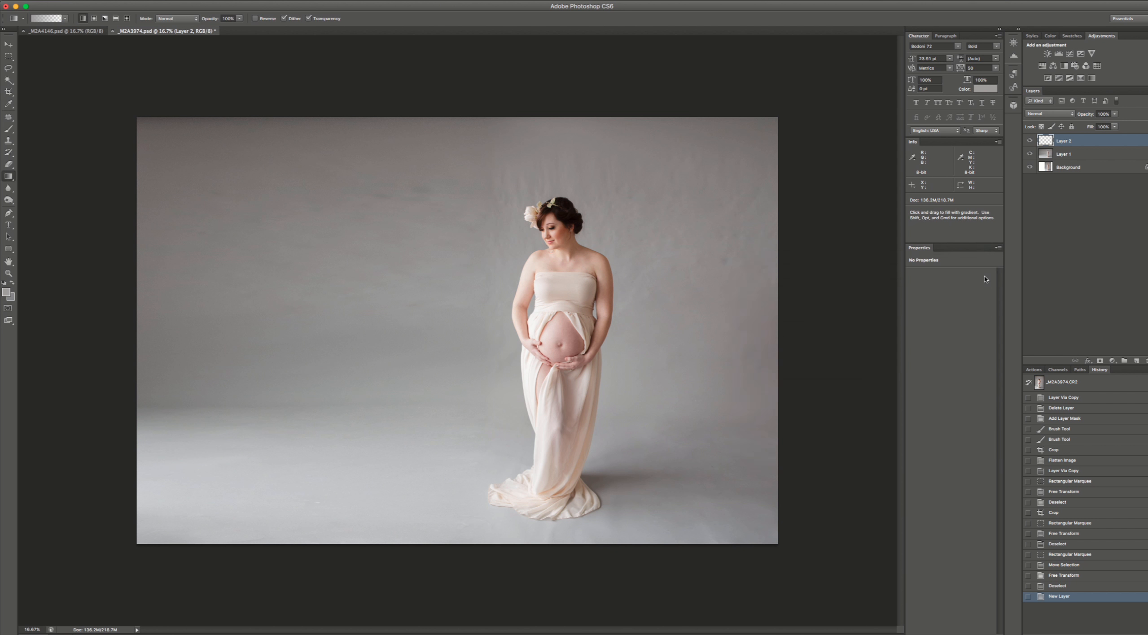
- Configure the Gradient tool as a radial gradient using the Foreground to Background preset
click(94, 19)
click(42, 19)
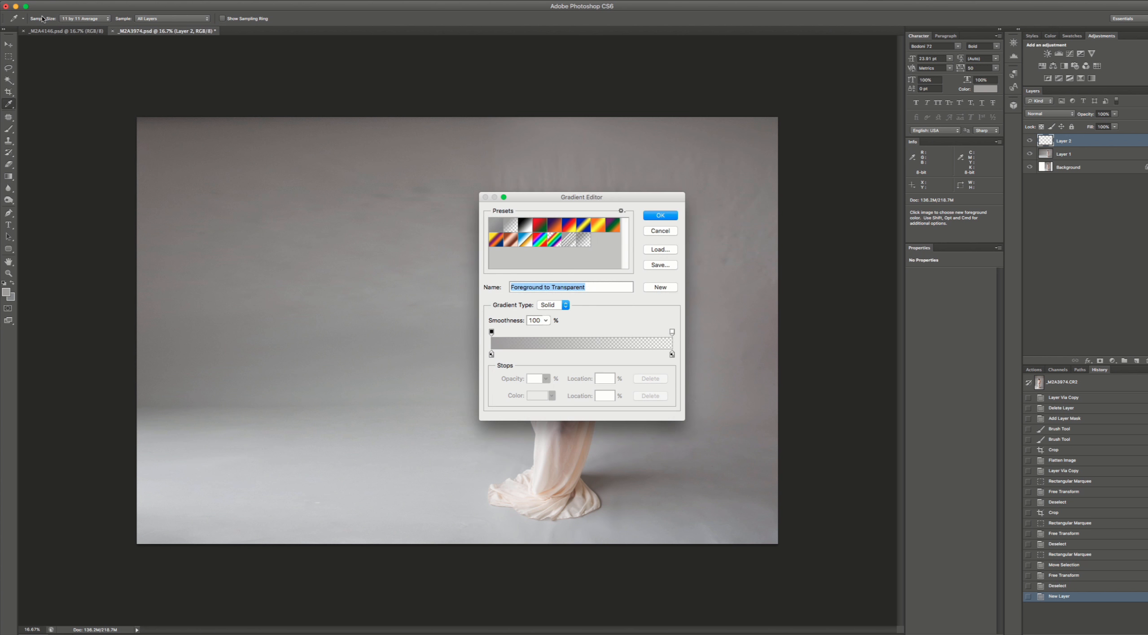
click(496, 226)
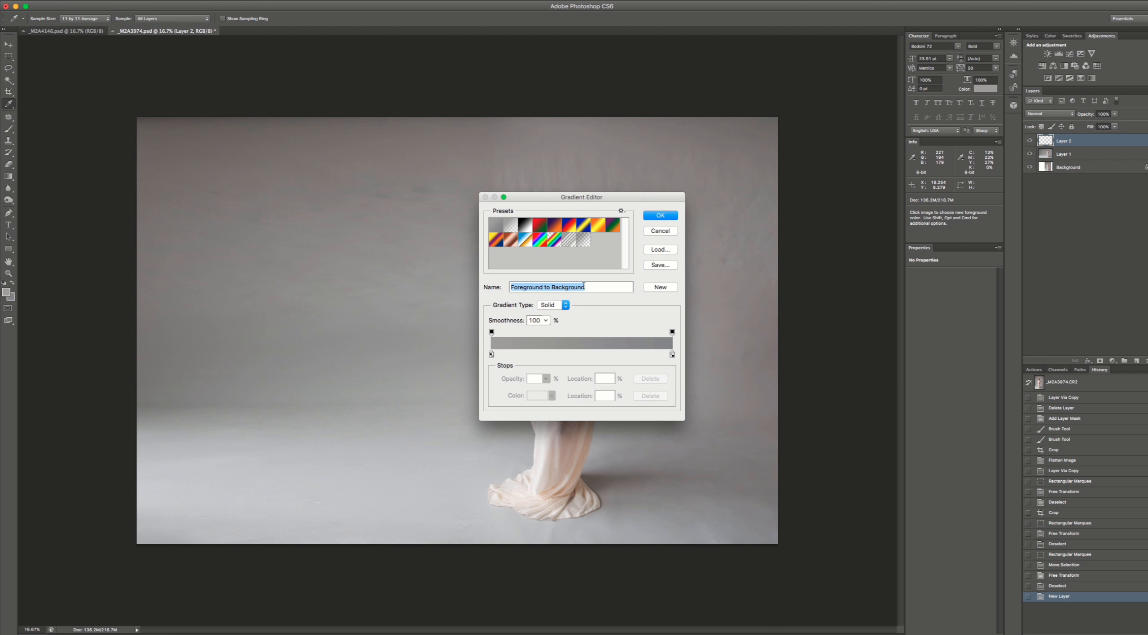
click(666, 221)
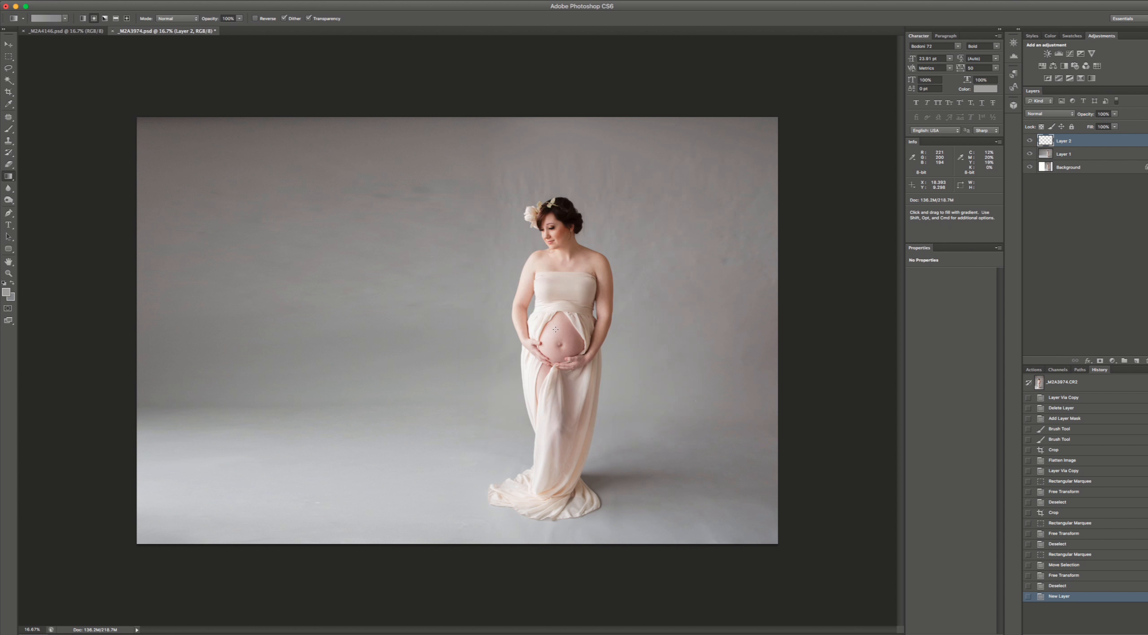
- Fill the new layer with the radial gradient from the woman's belly to the photo's upper left corner, and add 3% uniform noise
drag(556, 332, 137, 118)
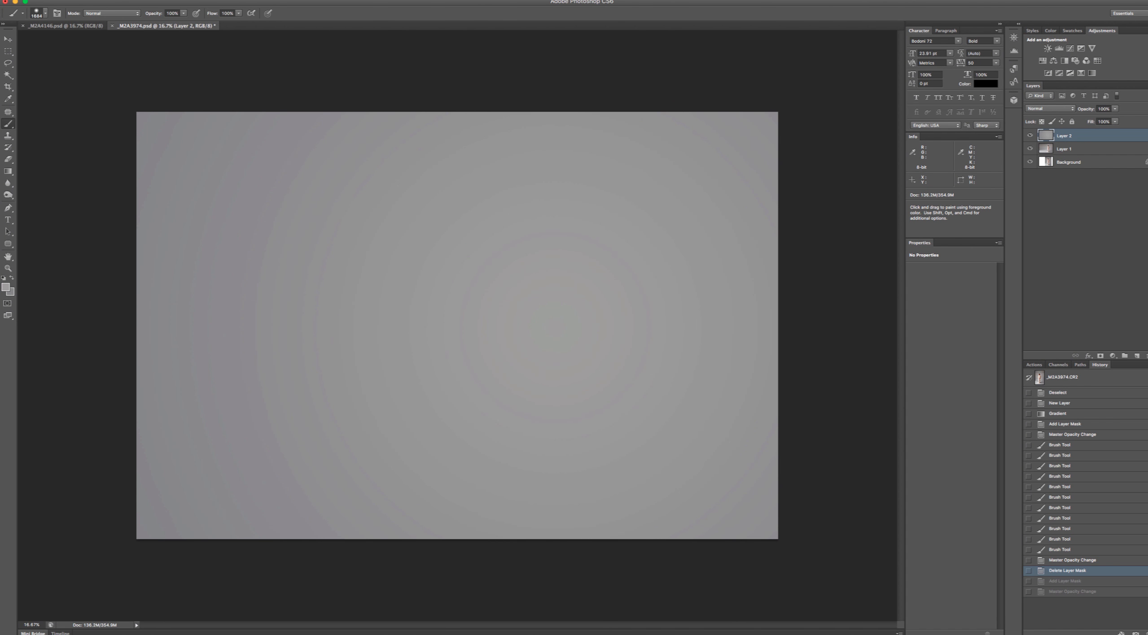
click(210, 0)
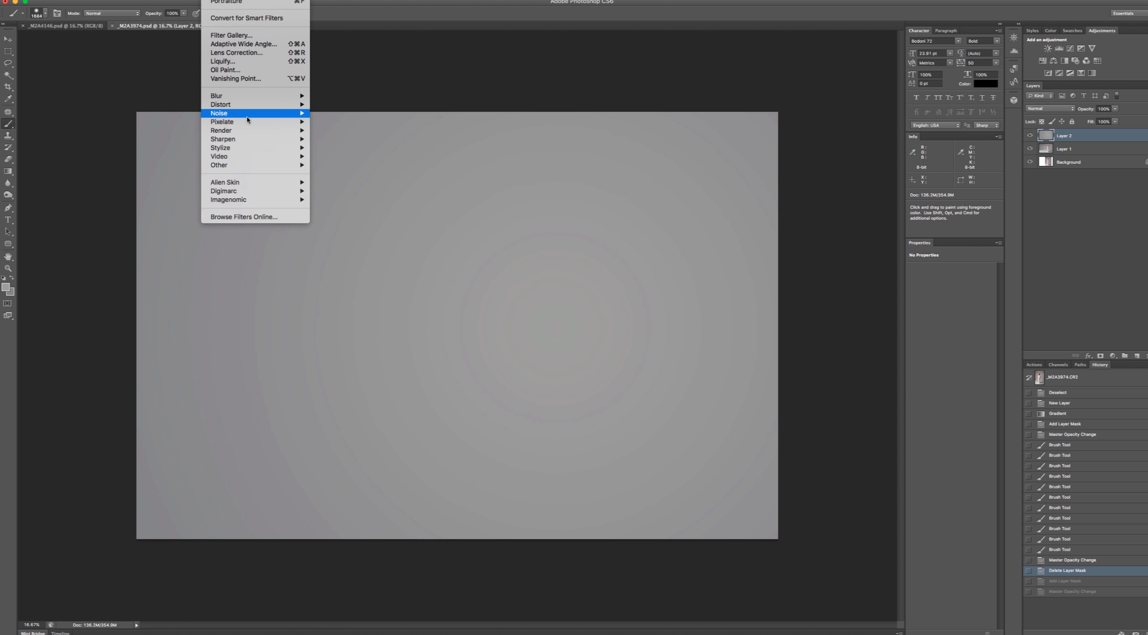
mouse_move(250, 118)
click(344, 114)
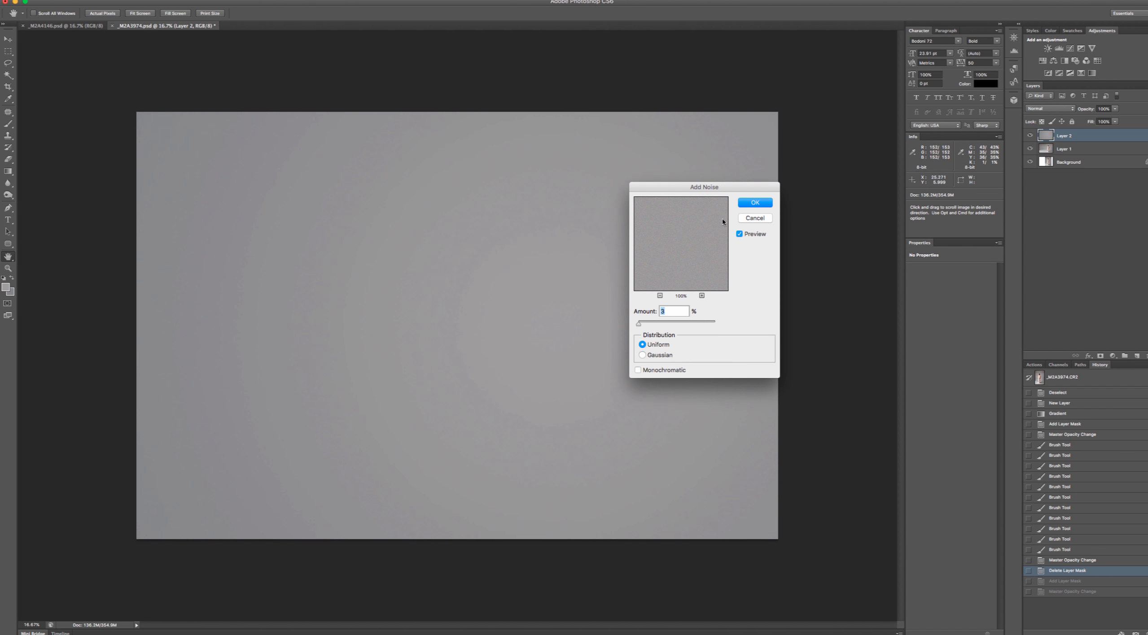
click(753, 202)
- Add a layer mask to the gradient layer, keep black as the foreground colour, and lower the layer's opacity to about 68%
key(b)
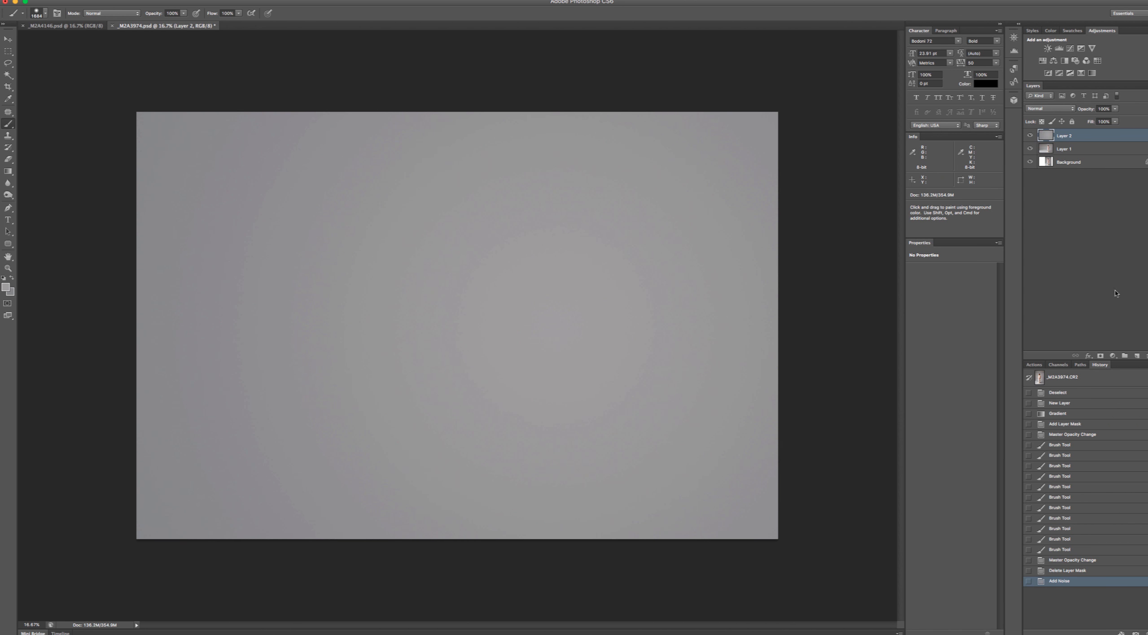
click(1100, 357)
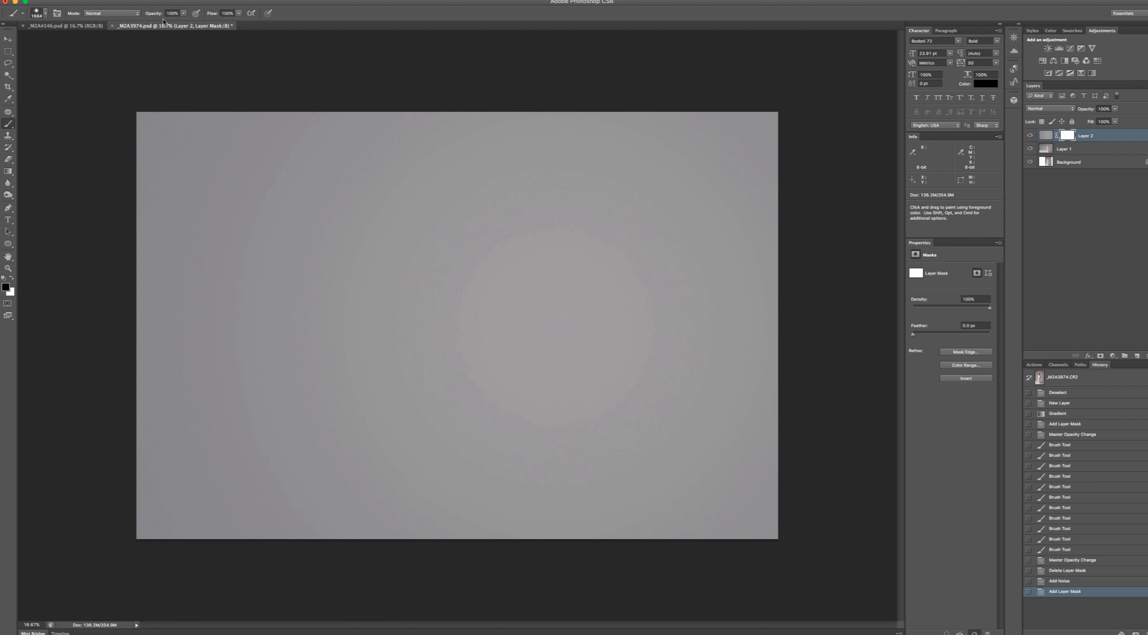
click(6, 288)
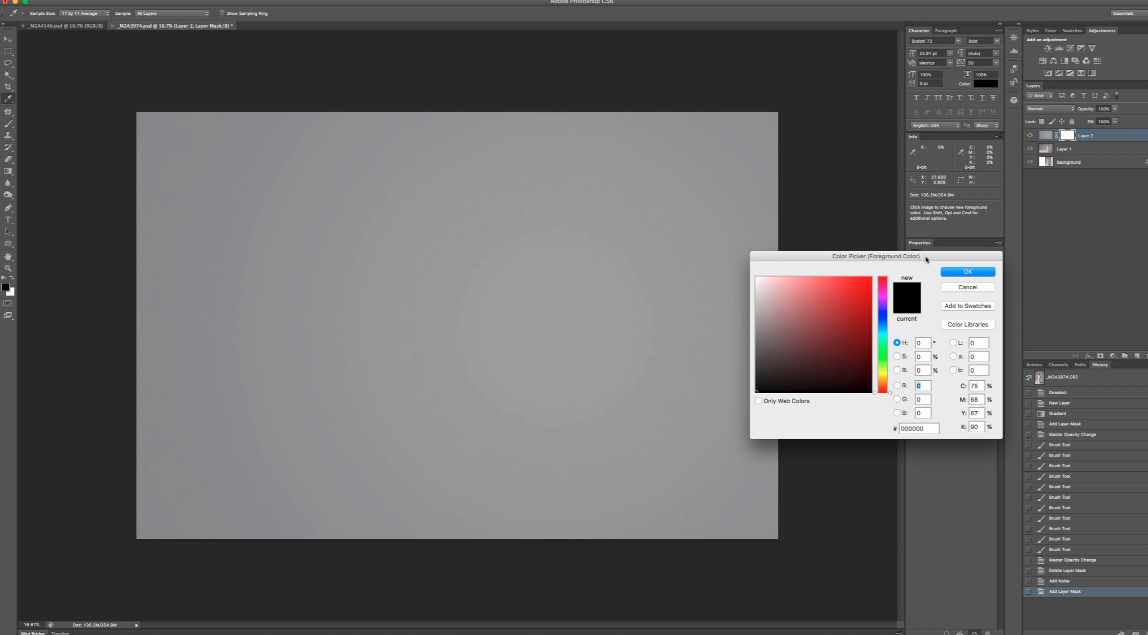
click(985, 264)
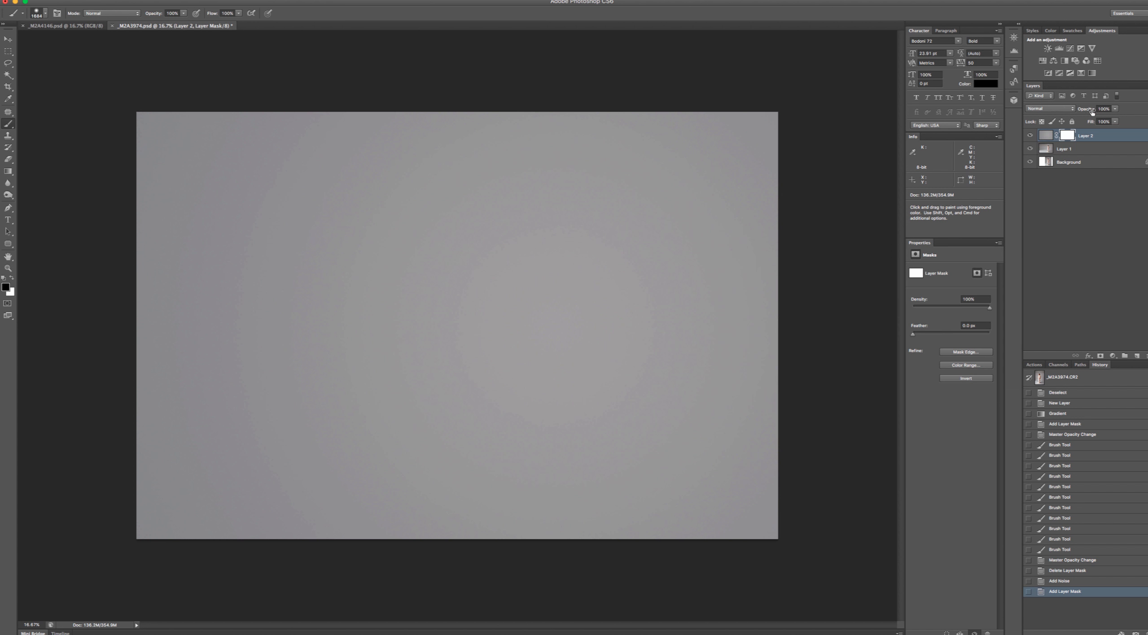
drag(1093, 110, 1076, 110)
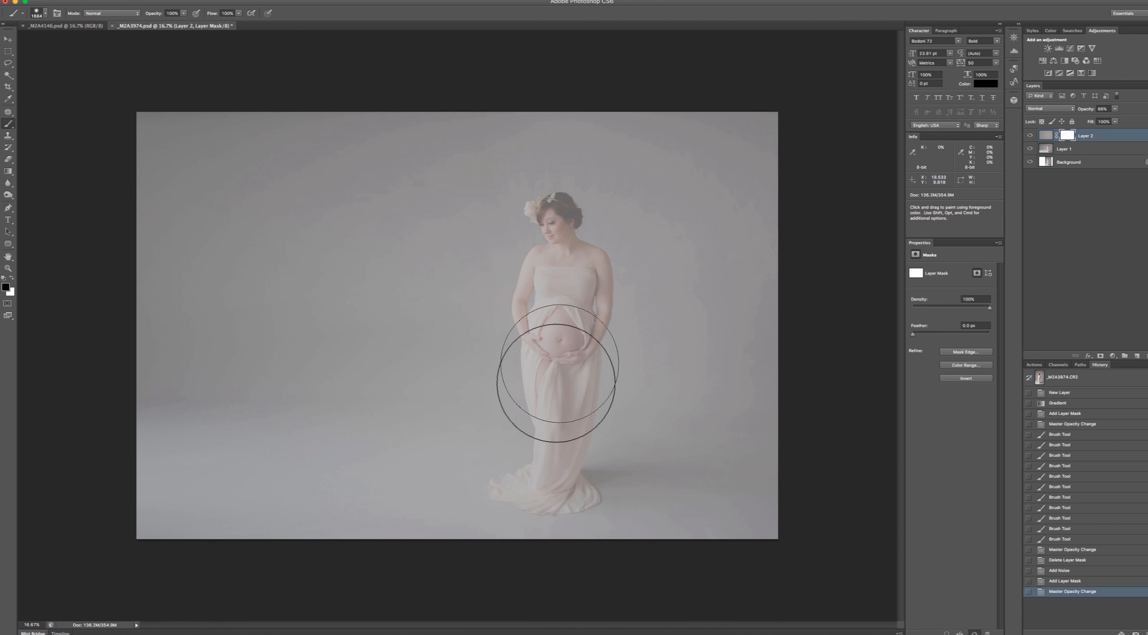
- Mask the gradient off the woman's face, hair, body and gown with a smaller black brush at 33% hardness
right_click(579, 283)
drag(612, 323, 651, 300)
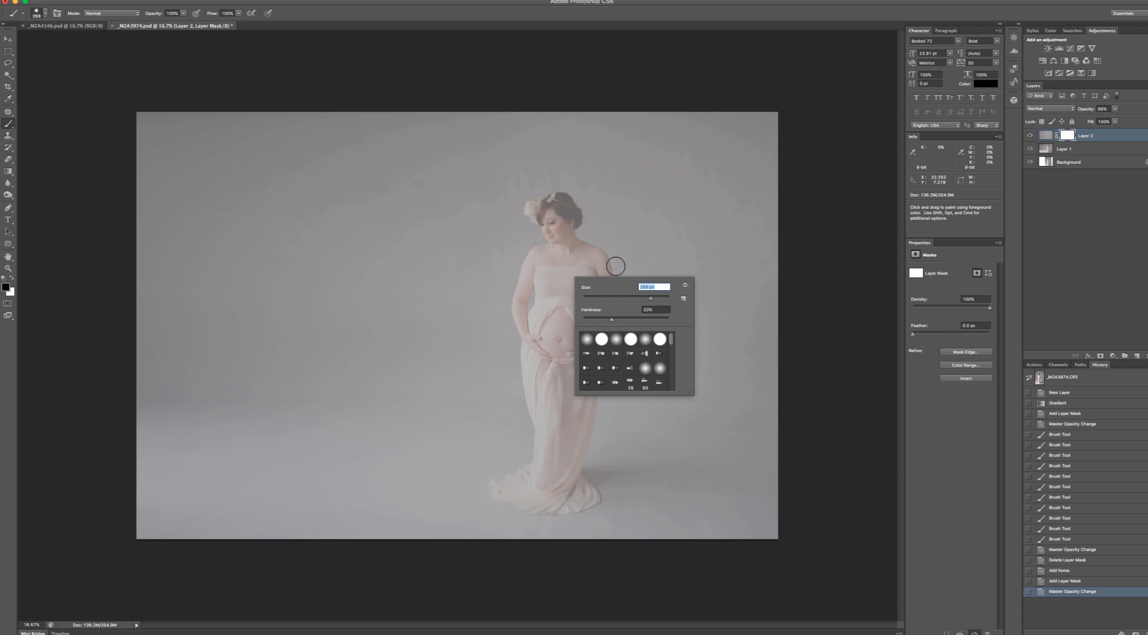
key(Return)
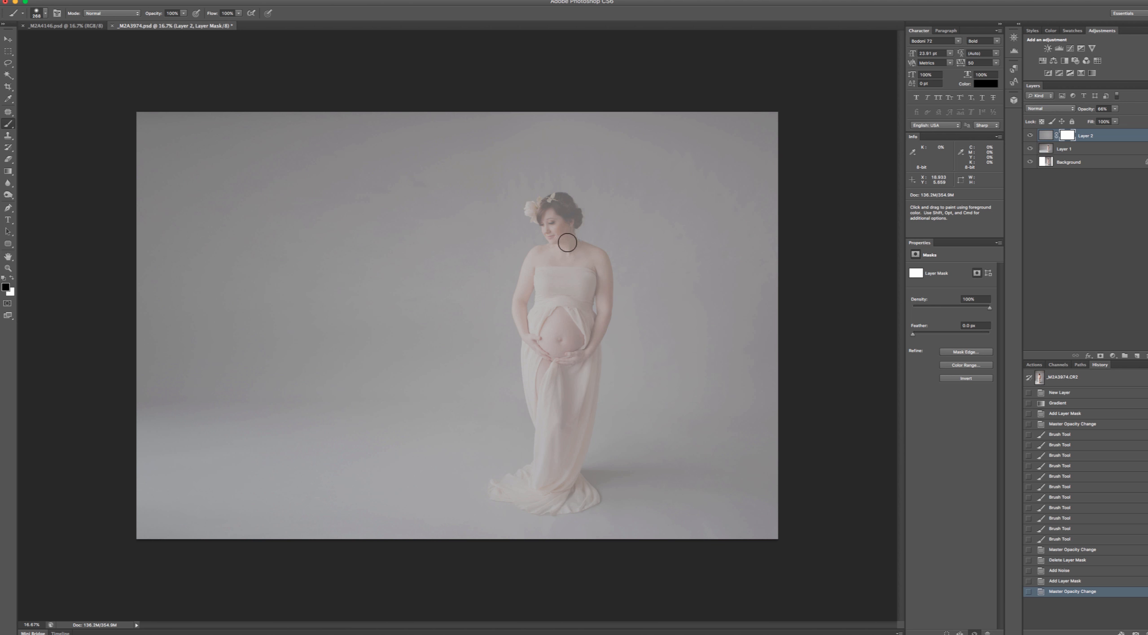
drag(569, 221, 561, 203)
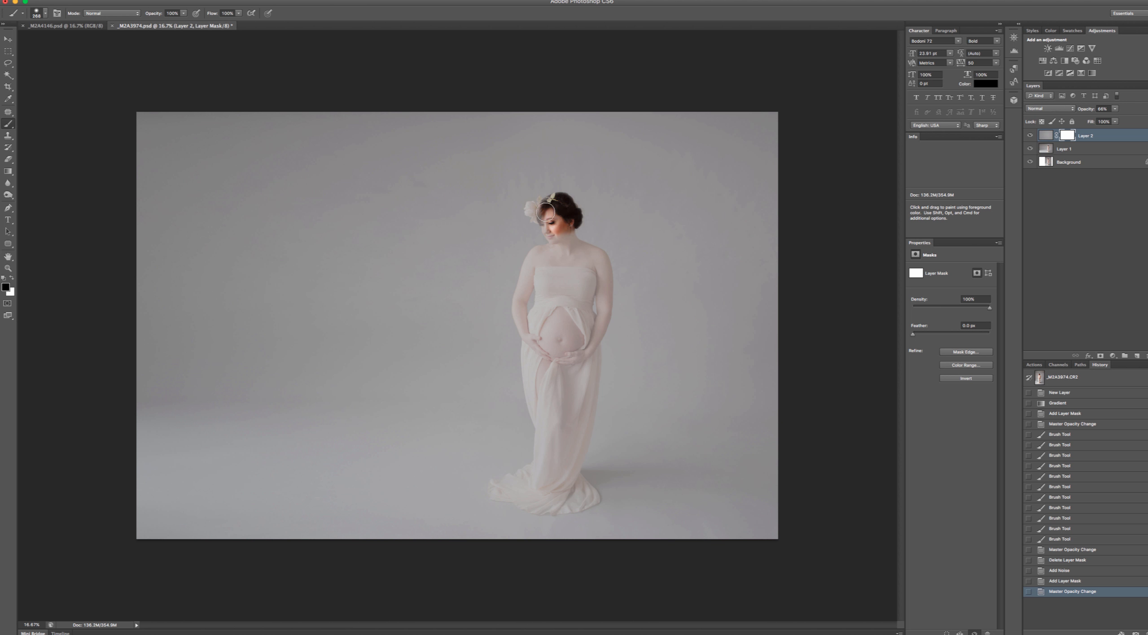
mouse_move(537, 208)
mouse_down()
mouse_move(559, 200)
mouse_move(562, 232)
mouse_move(552, 224)
mouse_move(551, 264)
mouse_move(547, 253)
mouse_move(534, 266)
mouse_move(522, 303)
mouse_move(545, 349)
mouse_move(560, 225)
mouse_move(569, 244)
mouse_move(564, 199)
mouse_up()
click(566, 205)
mouse_move(577, 247)
mouse_down()
mouse_move(602, 282)
mouse_move(602, 270)
mouse_move(606, 304)
mouse_move(591, 339)
mouse_move(599, 331)
mouse_move(576, 367)
mouse_move(563, 271)
mouse_move(579, 268)
mouse_move(584, 320)
mouse_move(536, 372)
mouse_move(548, 353)
mouse_move(545, 395)
mouse_up()
mouse_move(545, 395)
mouse_down()
mouse_move(560, 365)
mouse_move(572, 412)
mouse_move(590, 342)
mouse_move(570, 473)
mouse_move(591, 498)
mouse_move(541, 499)
mouse_move(556, 445)
mouse_move(535, 486)
mouse_up()
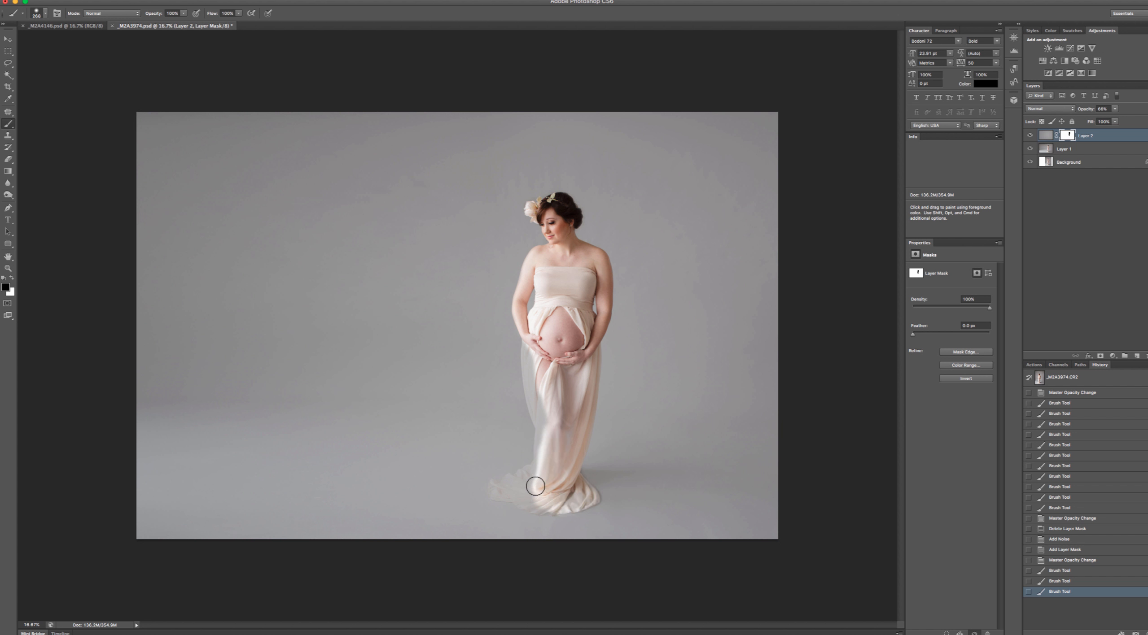
mouse_move(561, 337)
mouse_down()
mouse_move(532, 344)
mouse_move(530, 368)
mouse_move(550, 441)
mouse_move(547, 431)
mouse_move(545, 457)
mouse_move(548, 428)
mouse_move(544, 468)
mouse_move(521, 480)
mouse_move(547, 505)
mouse_move(517, 480)
mouse_up()
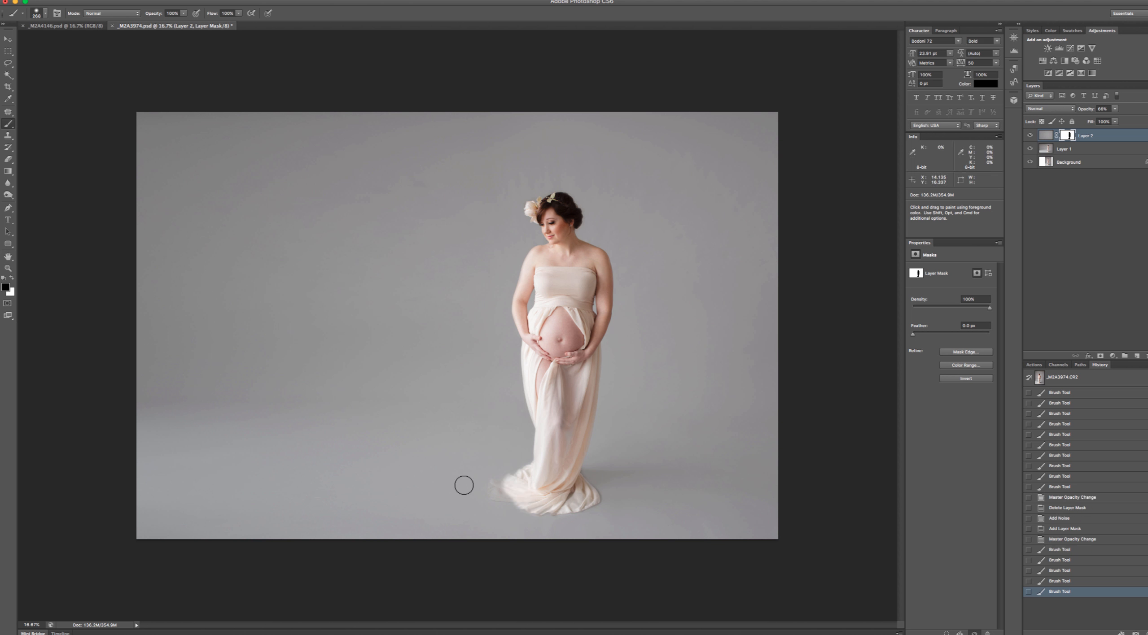
- Reveal the edges of the gown's train and the remaining fabric on the mask with an 80 px black brush
key(bracketleft)
key(bracketleft)
key(bracketleft)
key(bracketleft)
drag(494, 483, 495, 486)
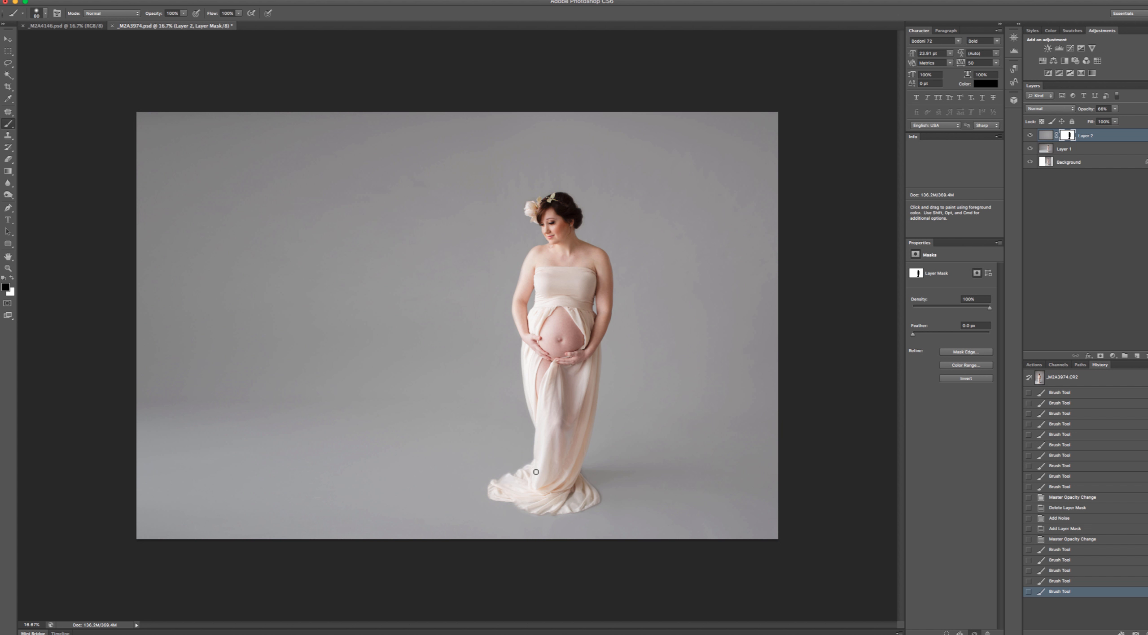
drag(536, 472, 551, 484)
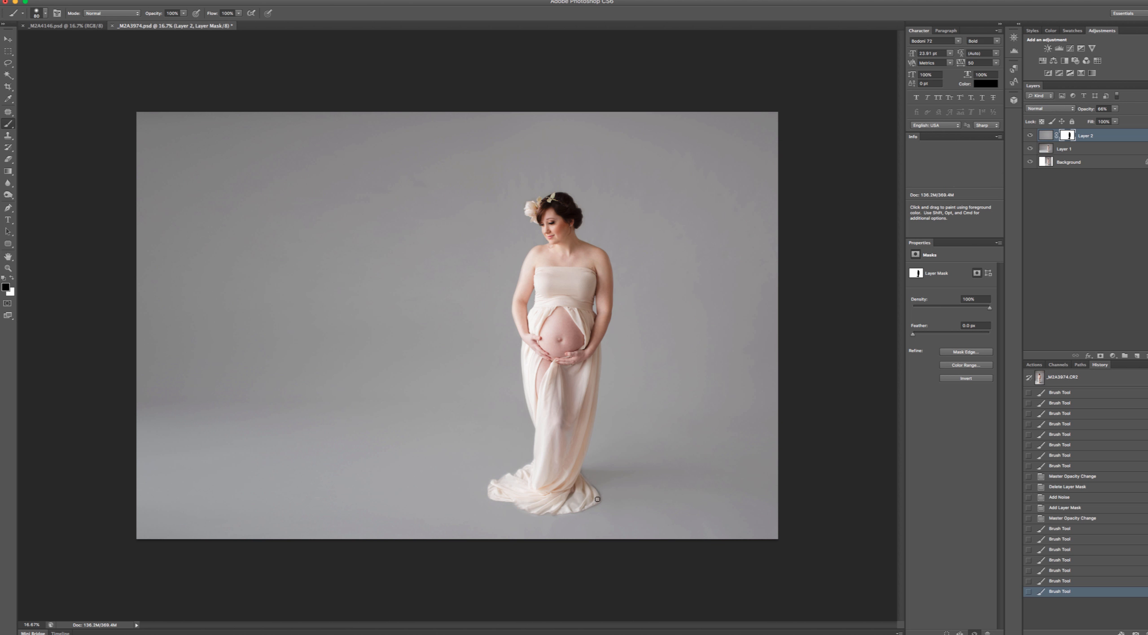
drag(573, 394, 566, 465)
click(582, 406)
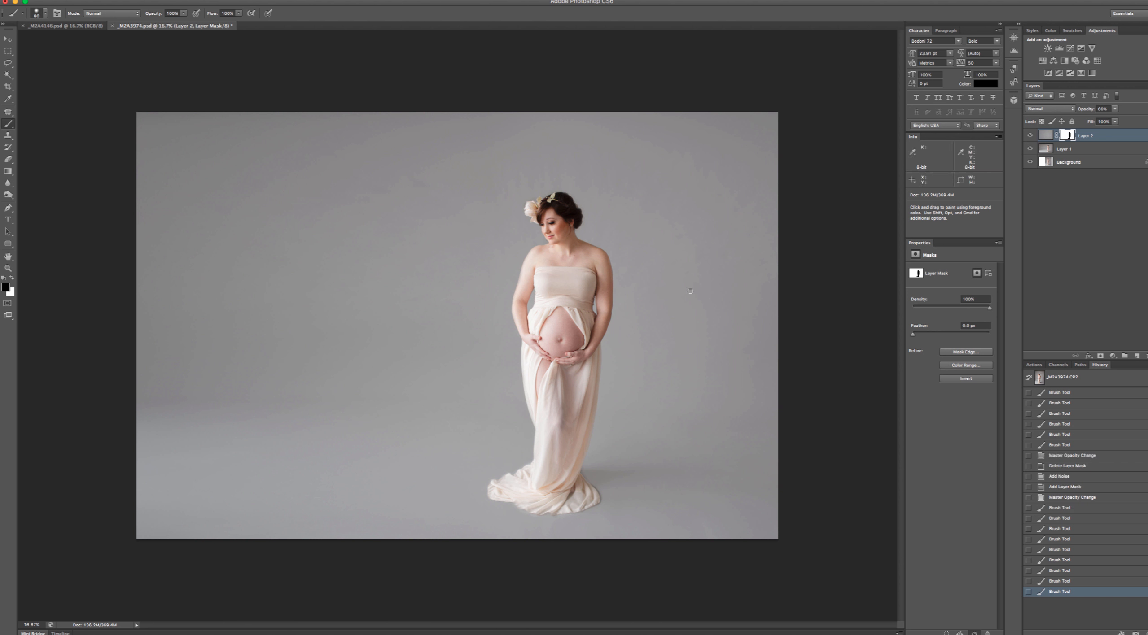
- Blend the mask around the woman and her gown using a black brush of about 1211 px with 0% hardness and 10% opacity
right_click(609, 312)
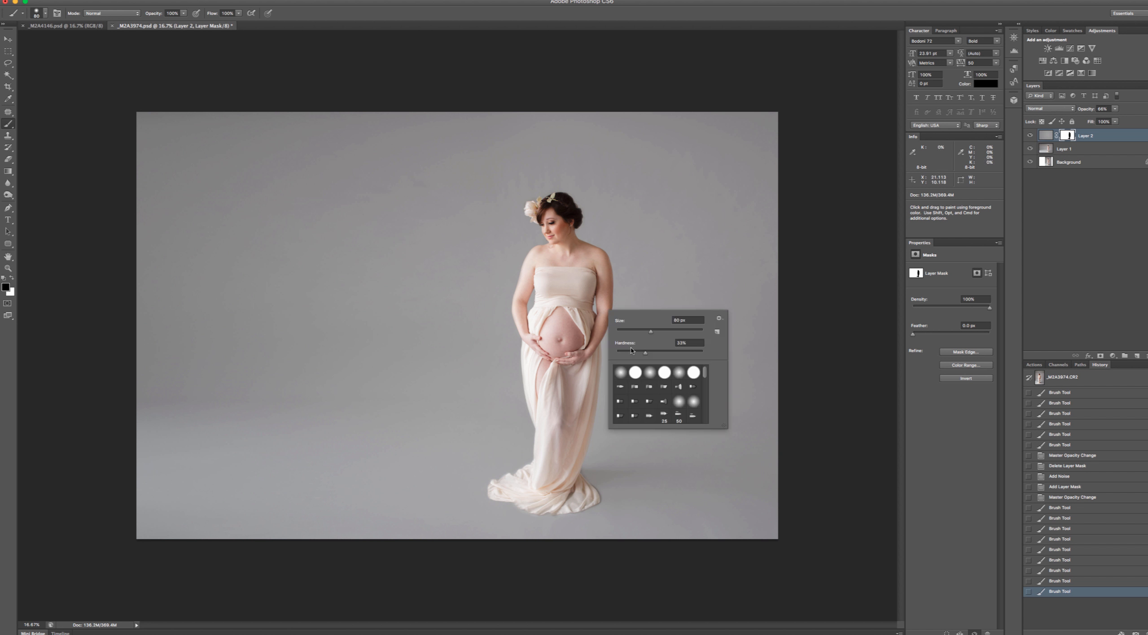
click(690, 330)
click(697, 332)
drag(696, 332, 696, 332)
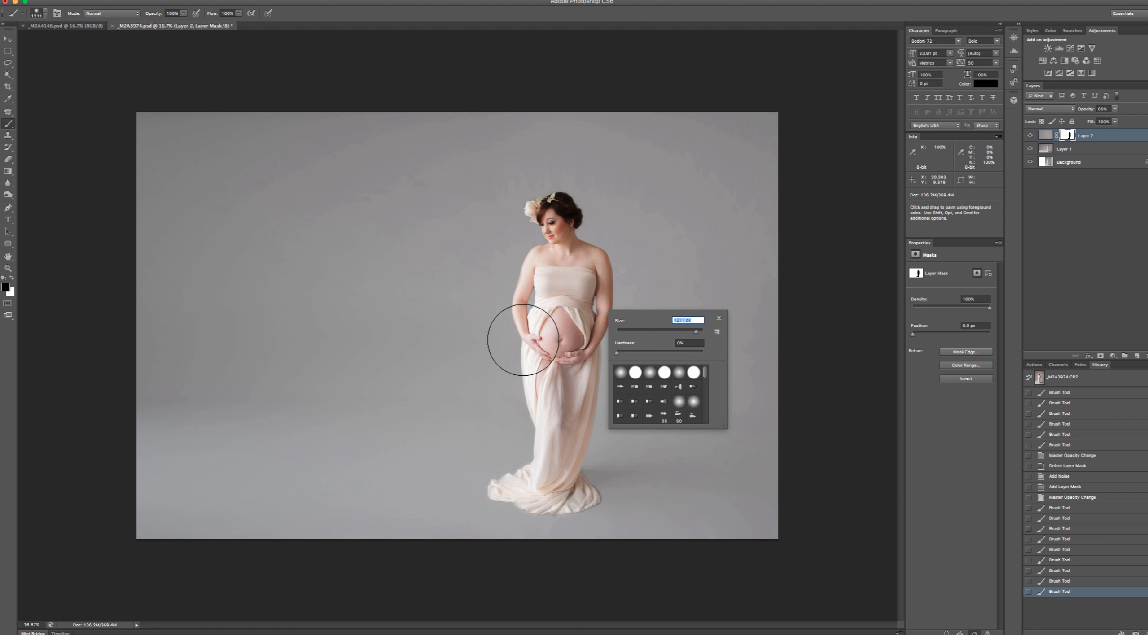
click(523, 383)
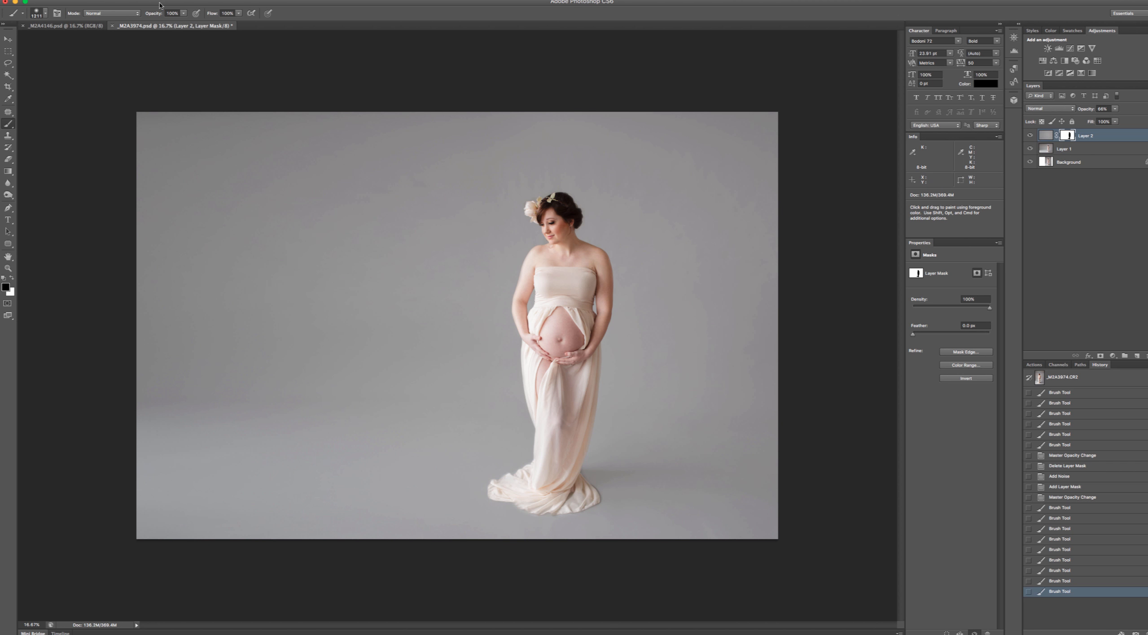
drag(146, 17, 115, 17)
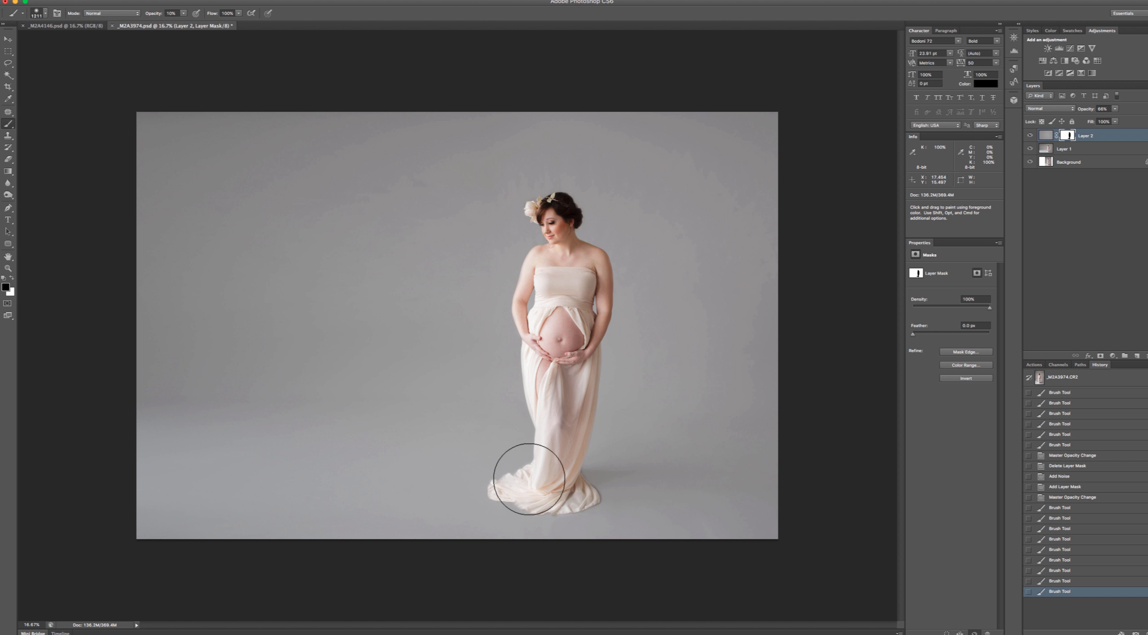
mouse_move(529, 480)
mouse_down()
mouse_move(519, 457)
mouse_move(495, 497)
mouse_move(546, 506)
mouse_move(589, 479)
mouse_move(607, 509)
mouse_move(580, 425)
mouse_move(592, 364)
mouse_up()
mouse_move(592, 364)
mouse_down()
mouse_move(584, 431)
mouse_move(538, 365)
mouse_move(546, 405)
mouse_up()
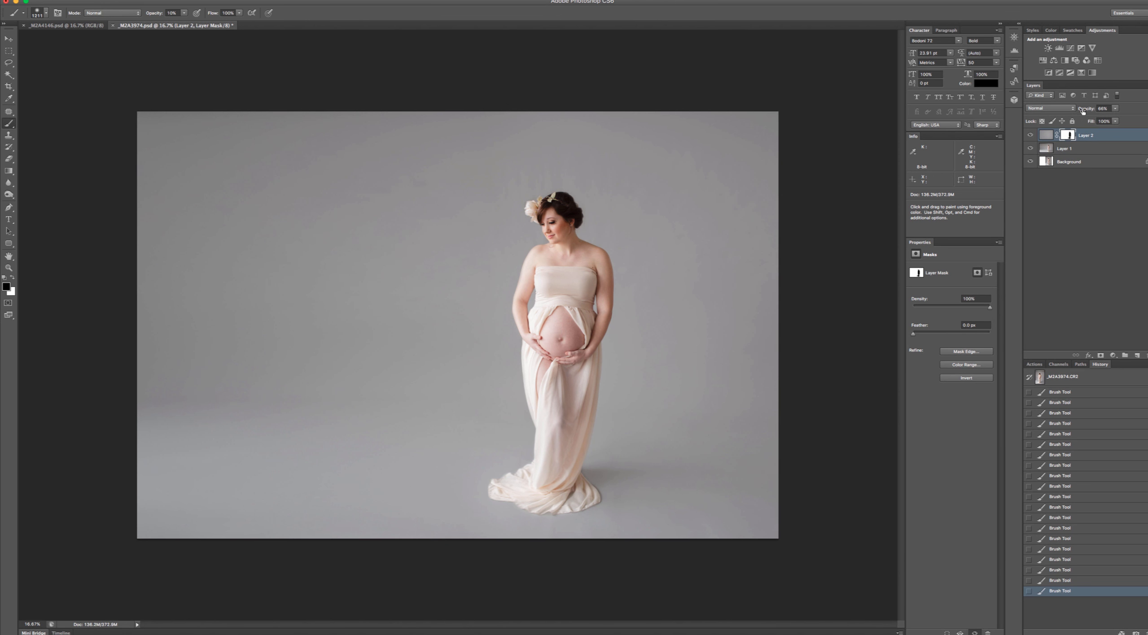
- Try the gradient layer at 100% opacity and bring it back down to about 69%
drag(1082, 112, 1129, 114)
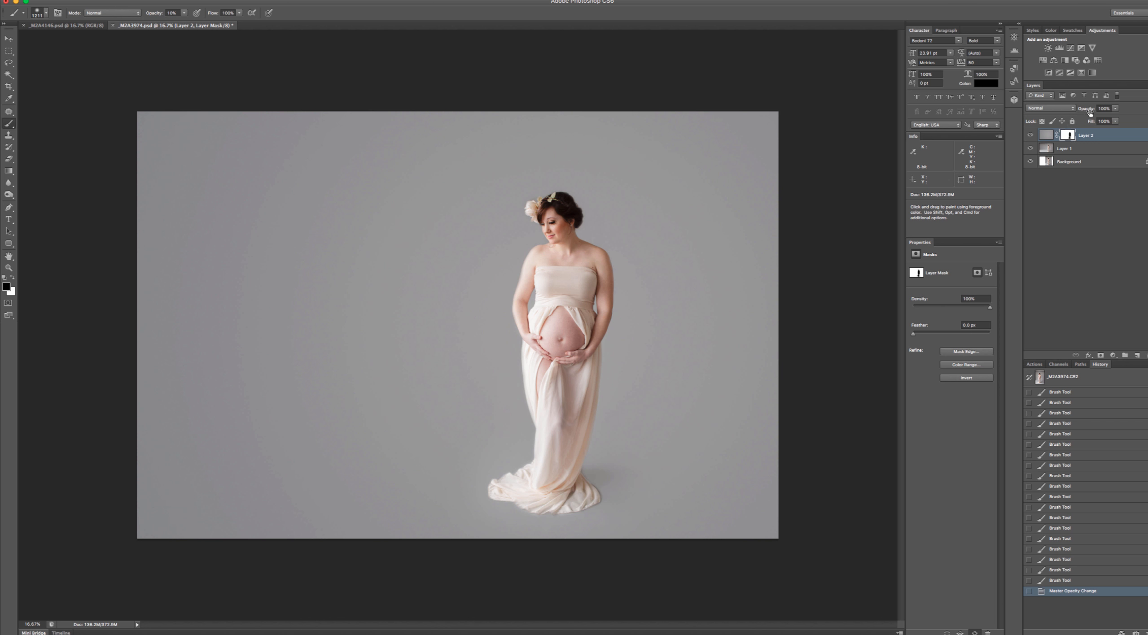
drag(1089, 112, 1080, 112)
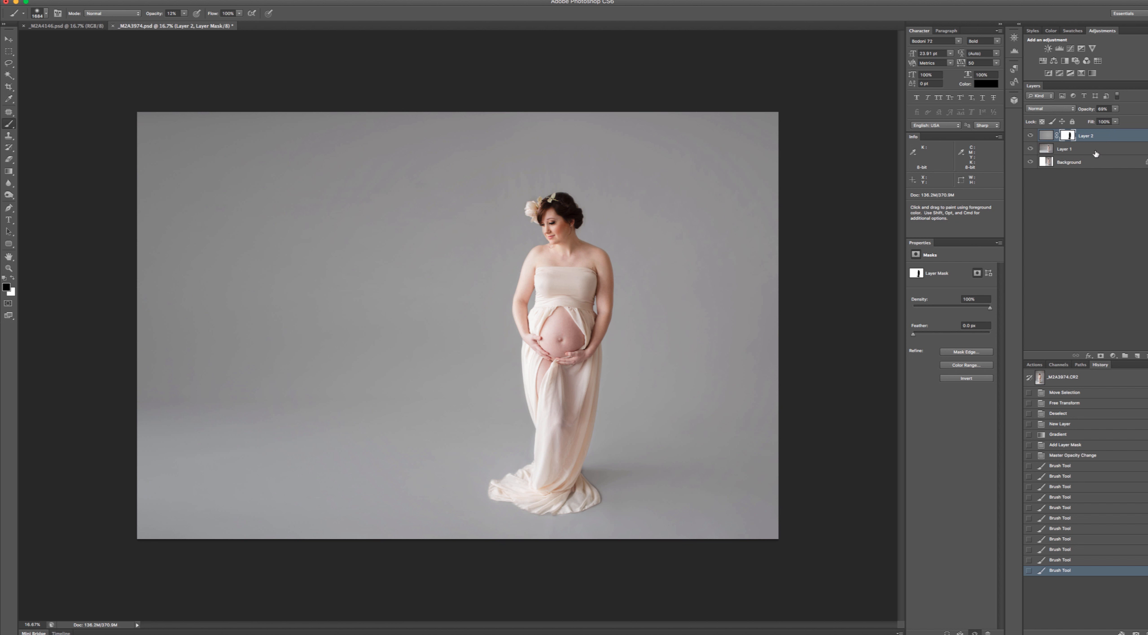
- Compare the original background layer with the edited composition by isolating it and showing all layers again
alt+click(1031, 164)
alt+click(1031, 162)
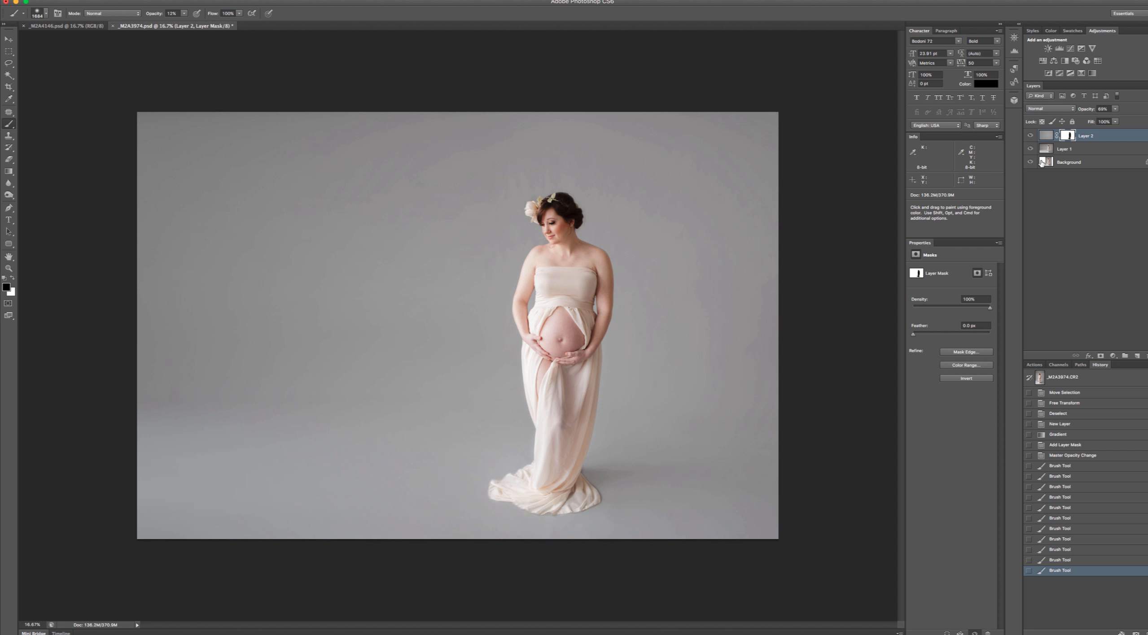